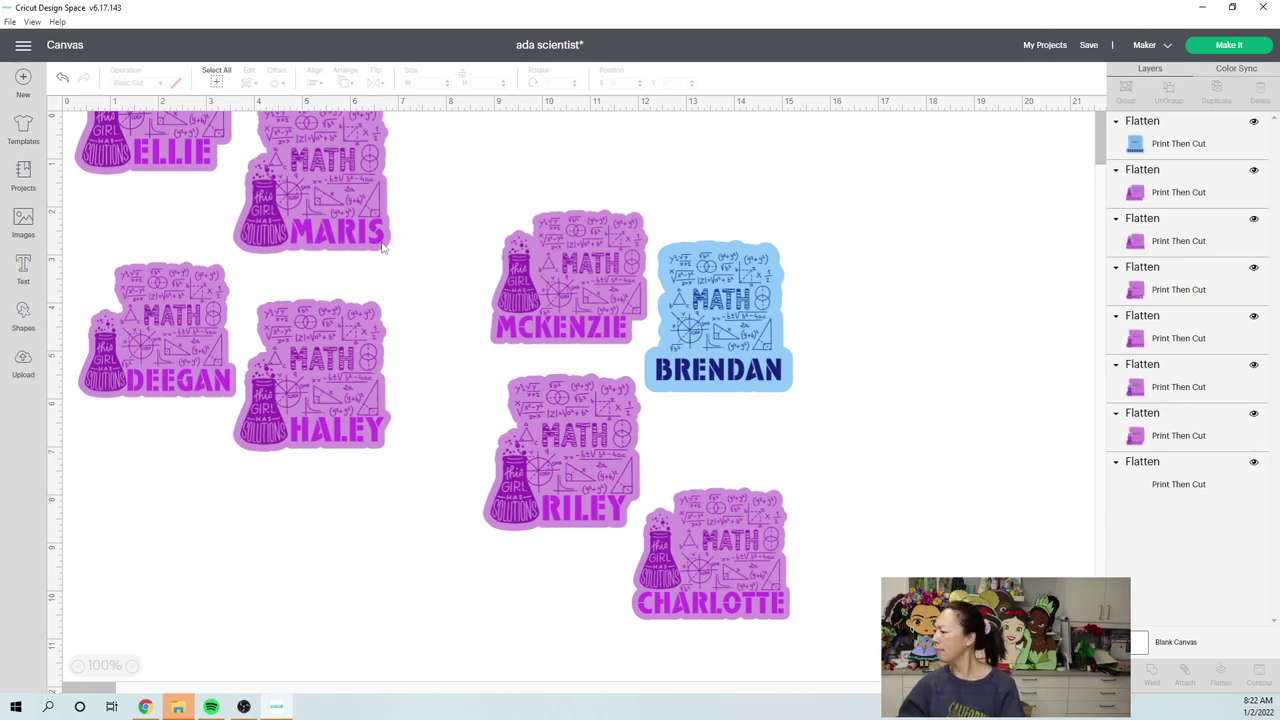
Step: Move the four loose name stickers next to the others so that all of them form three compact rows
click(557, 283)
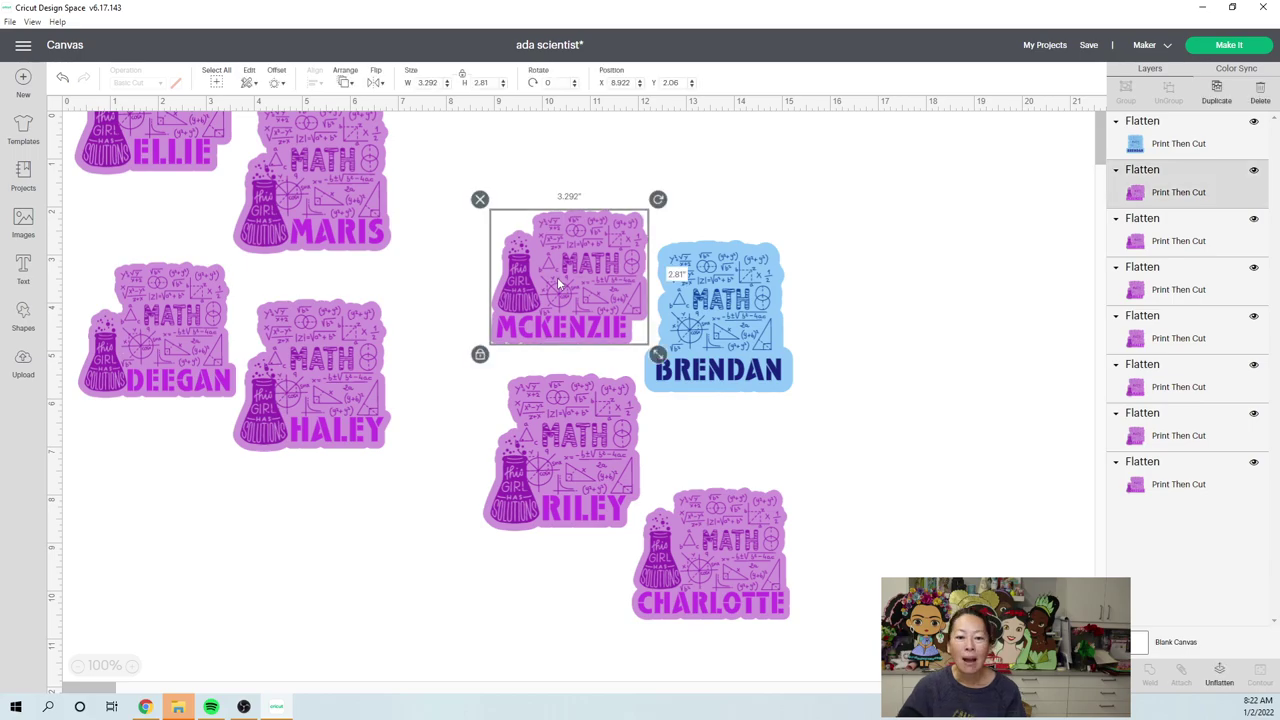
drag(557, 283, 496, 198)
click(701, 283)
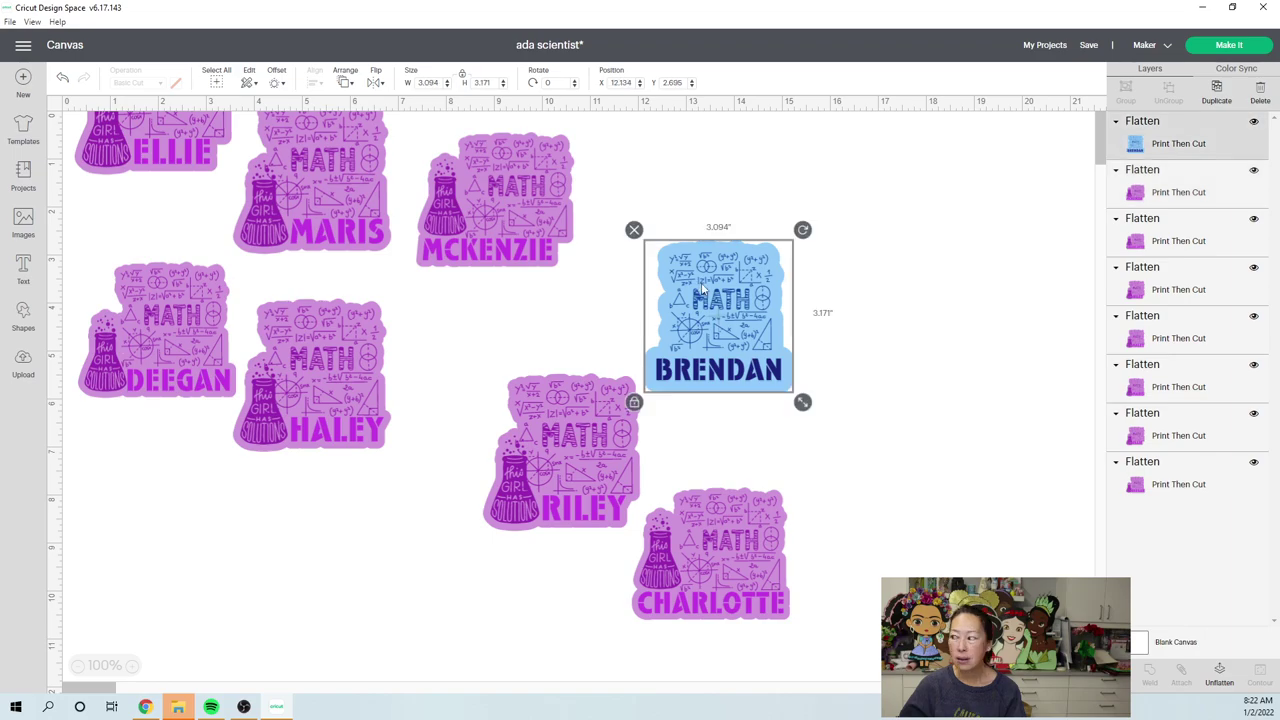
drag(701, 282, 158, 619)
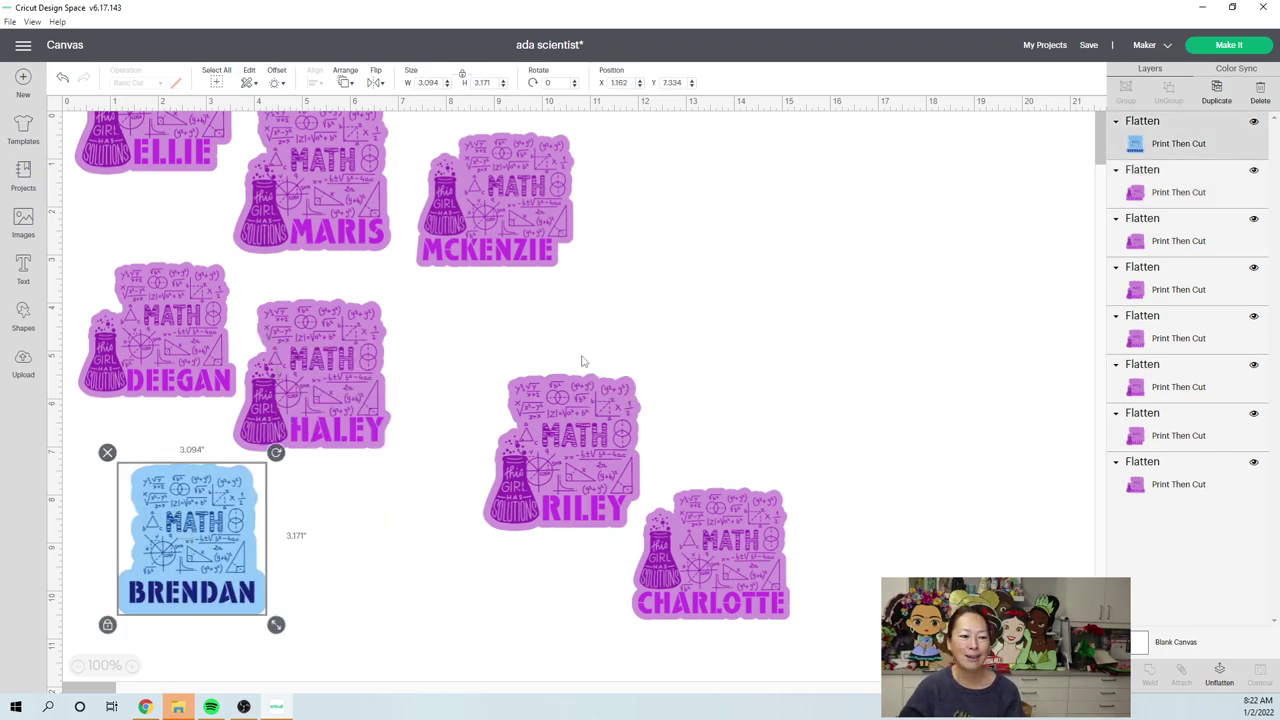
drag(583, 440, 385, 536)
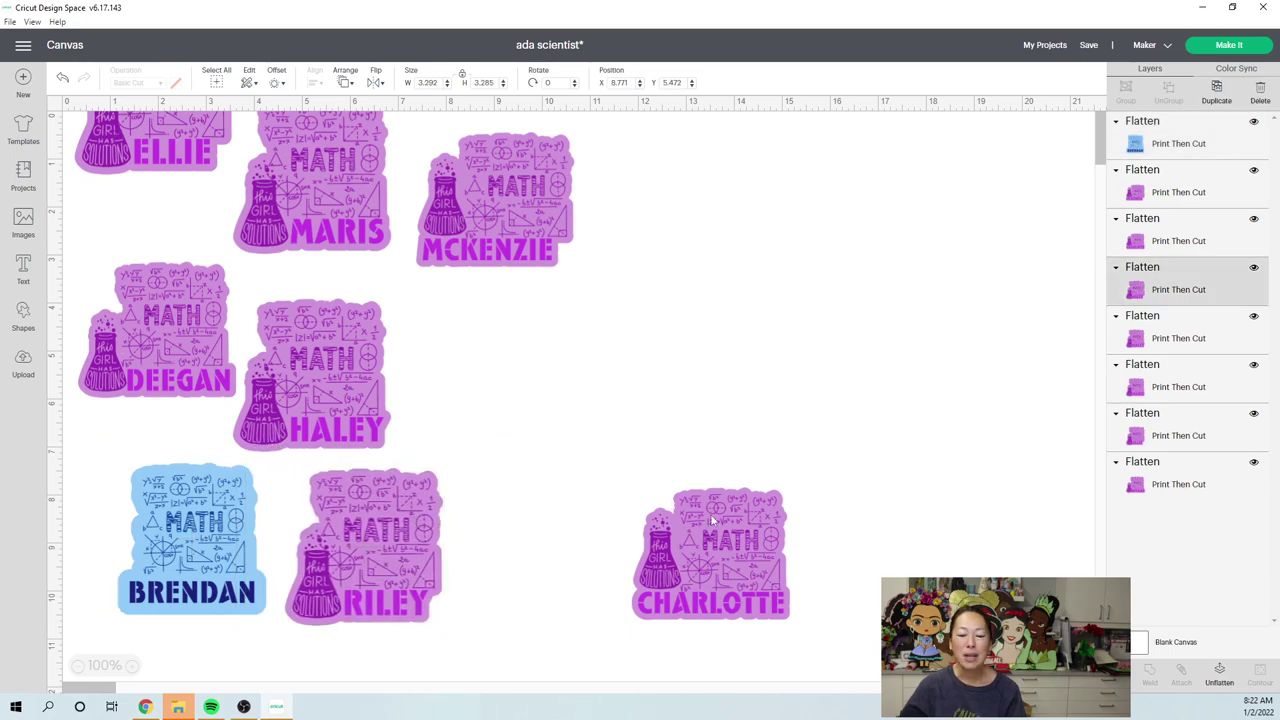
drag(713, 521, 472, 333)
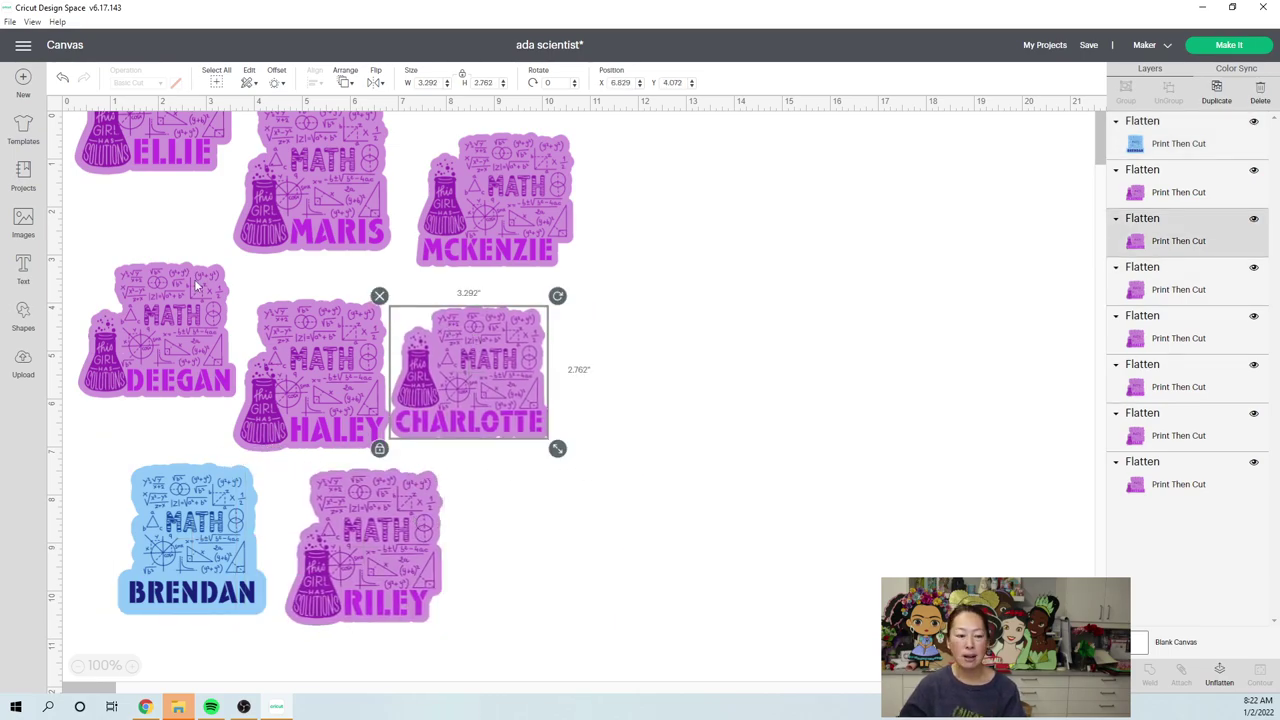
Step: Search the image library for "science"
click(23, 225)
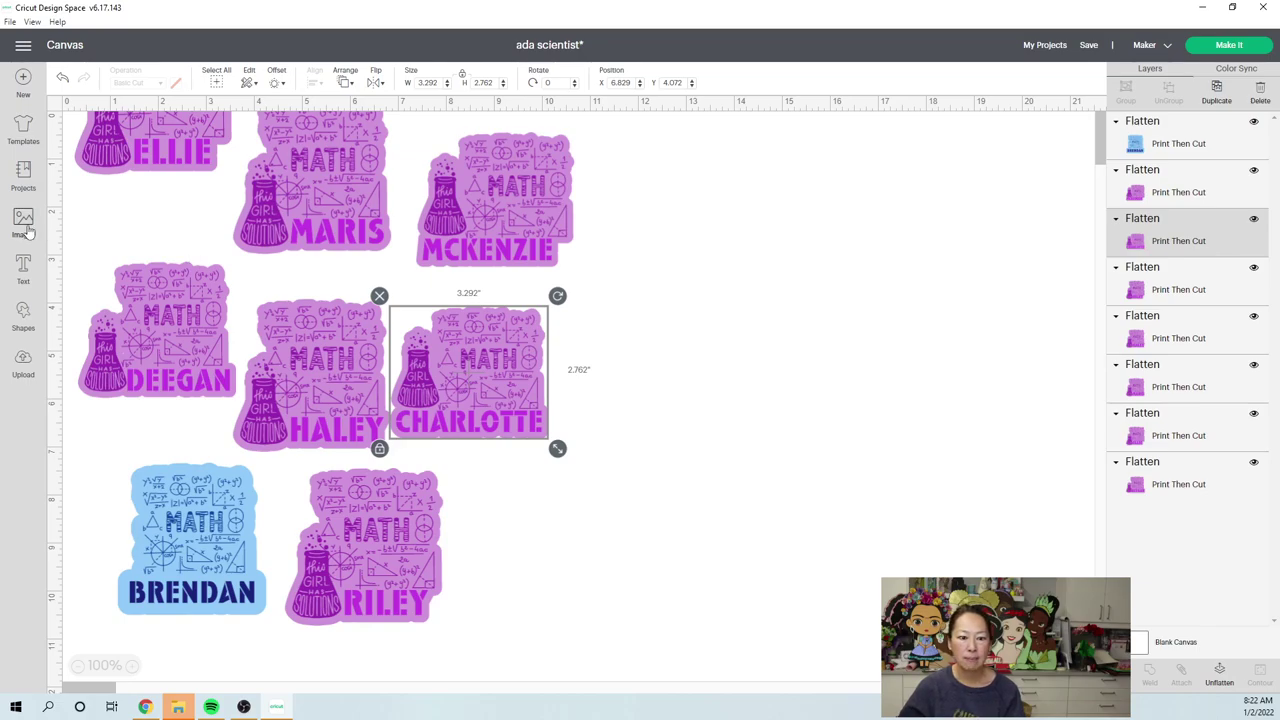
click(380, 125)
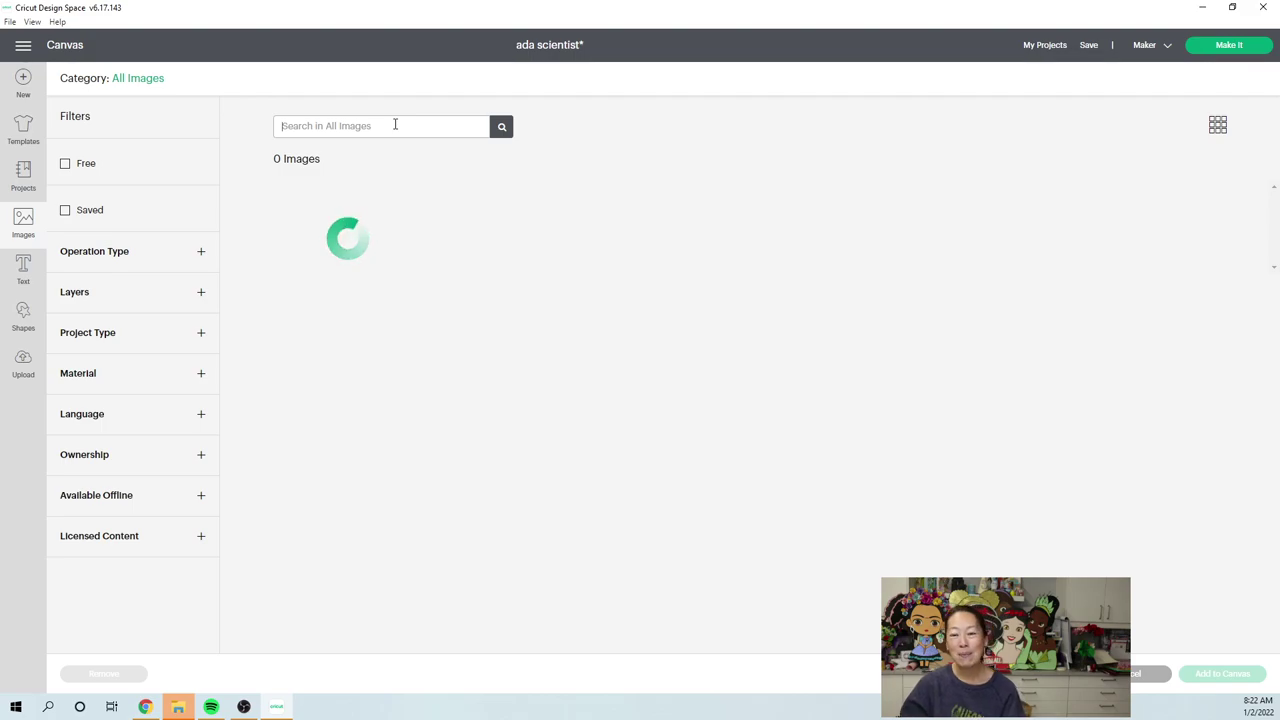
text(scienc3e)
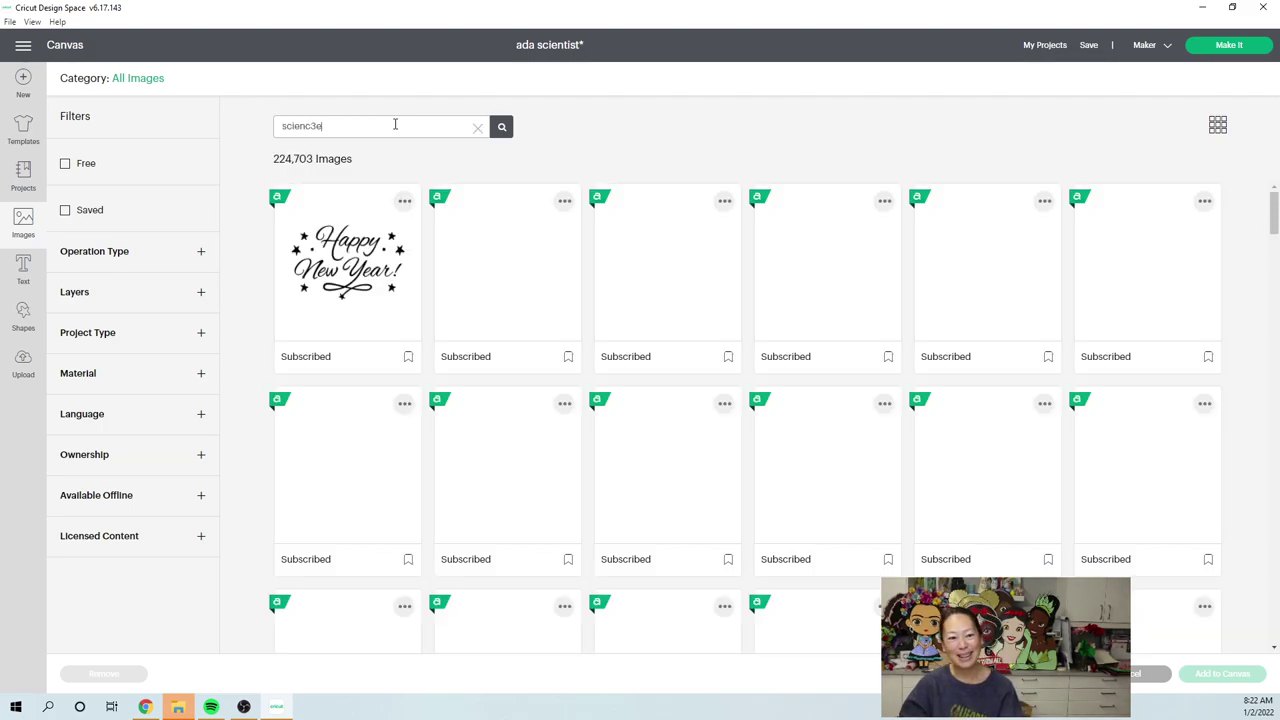
key(BackSpace)
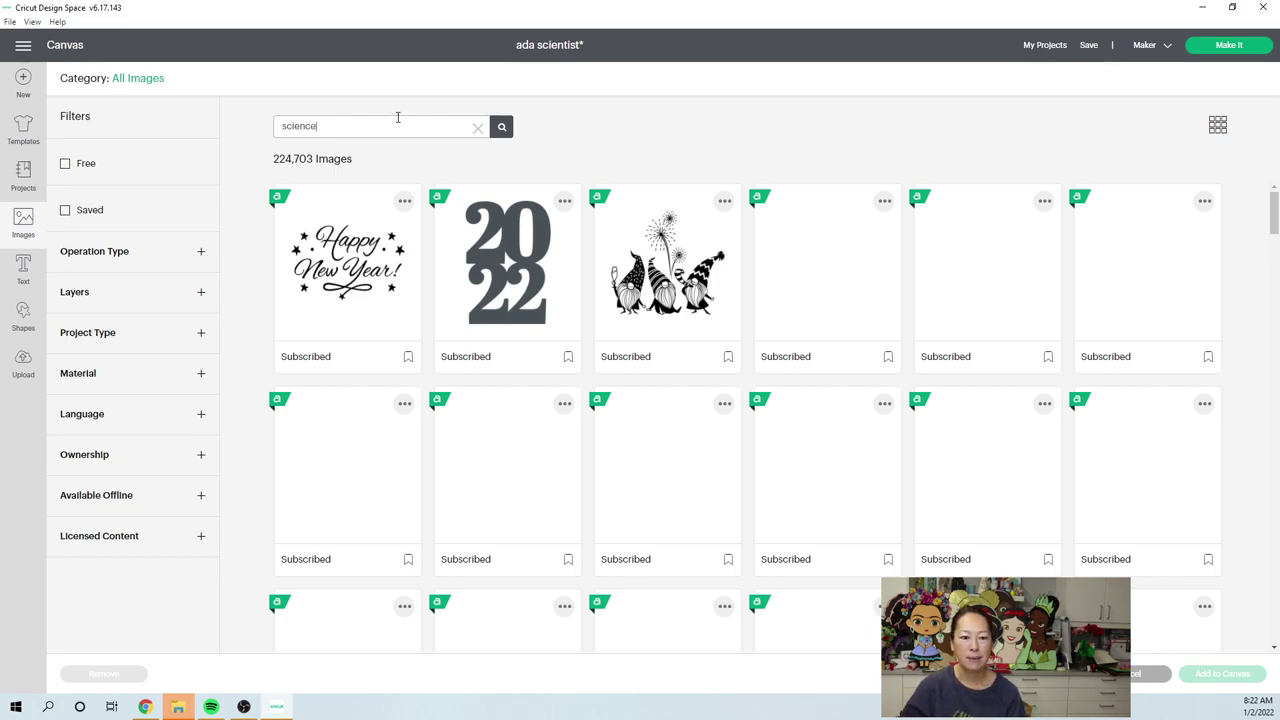
key(Return)
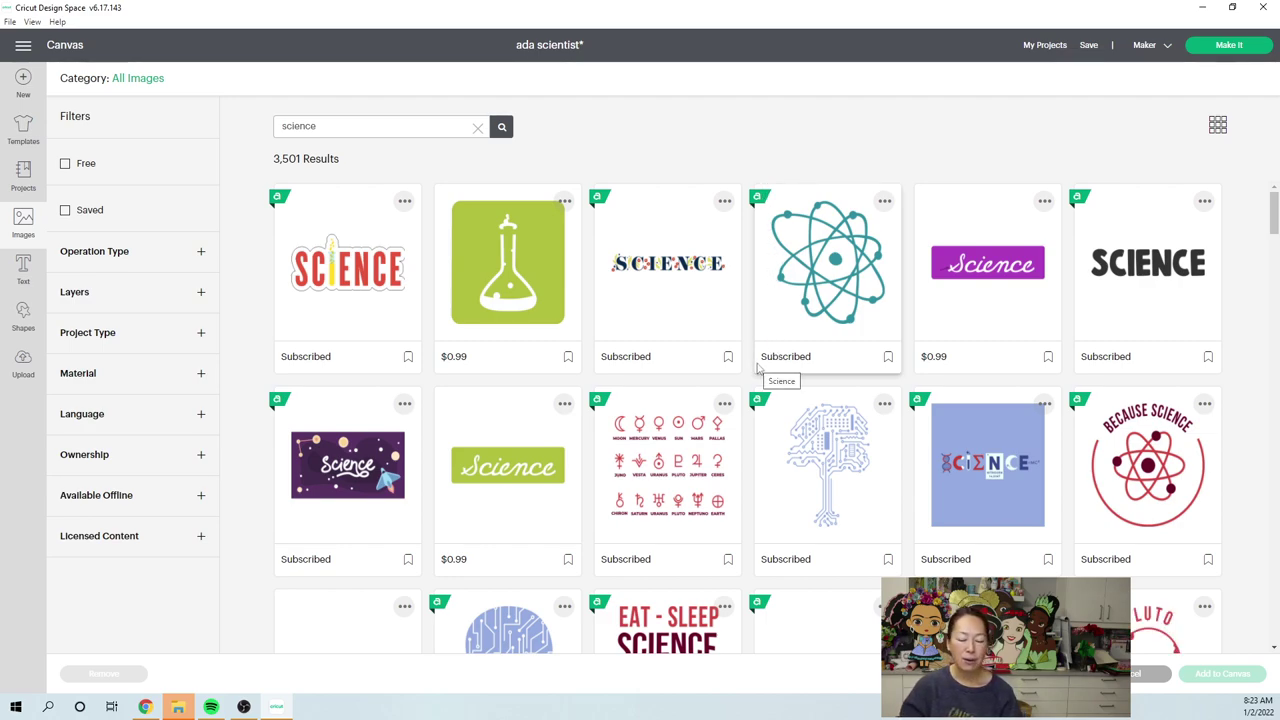
Step: Browse the science image results for a flask design that suits the stickers
scroll(758, 369, down, 2)
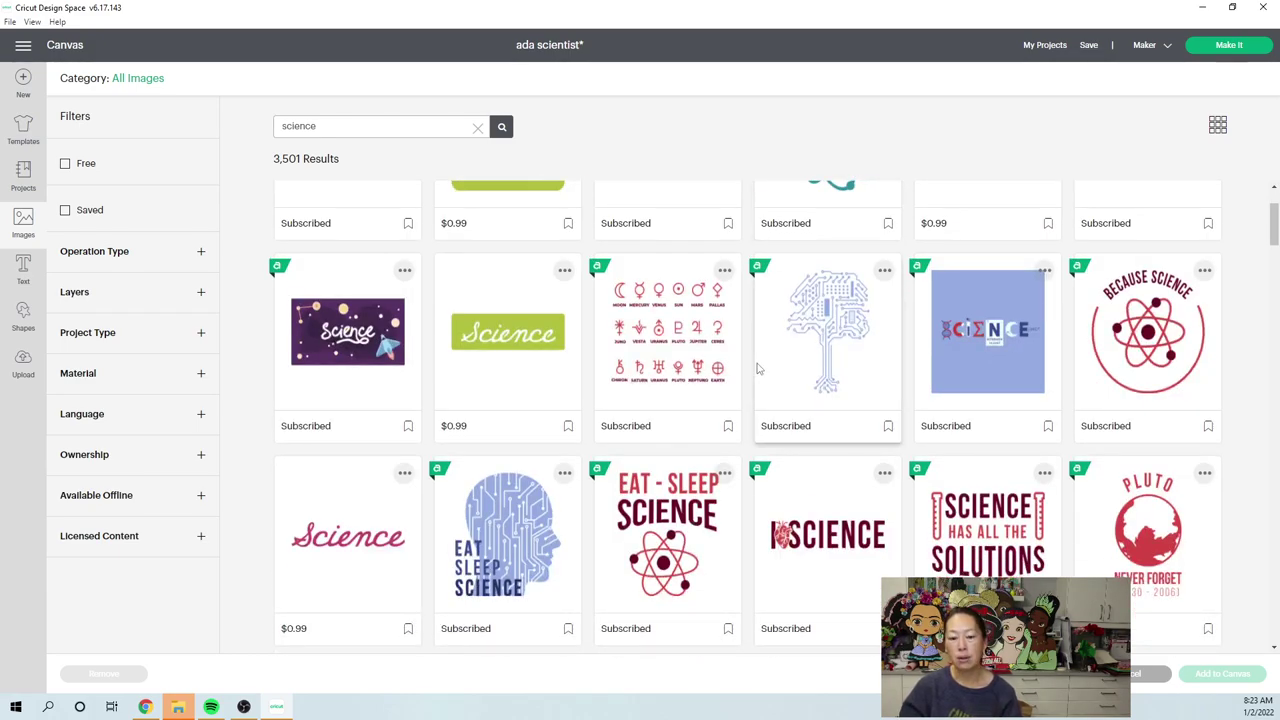
scroll(758, 369, down, 2)
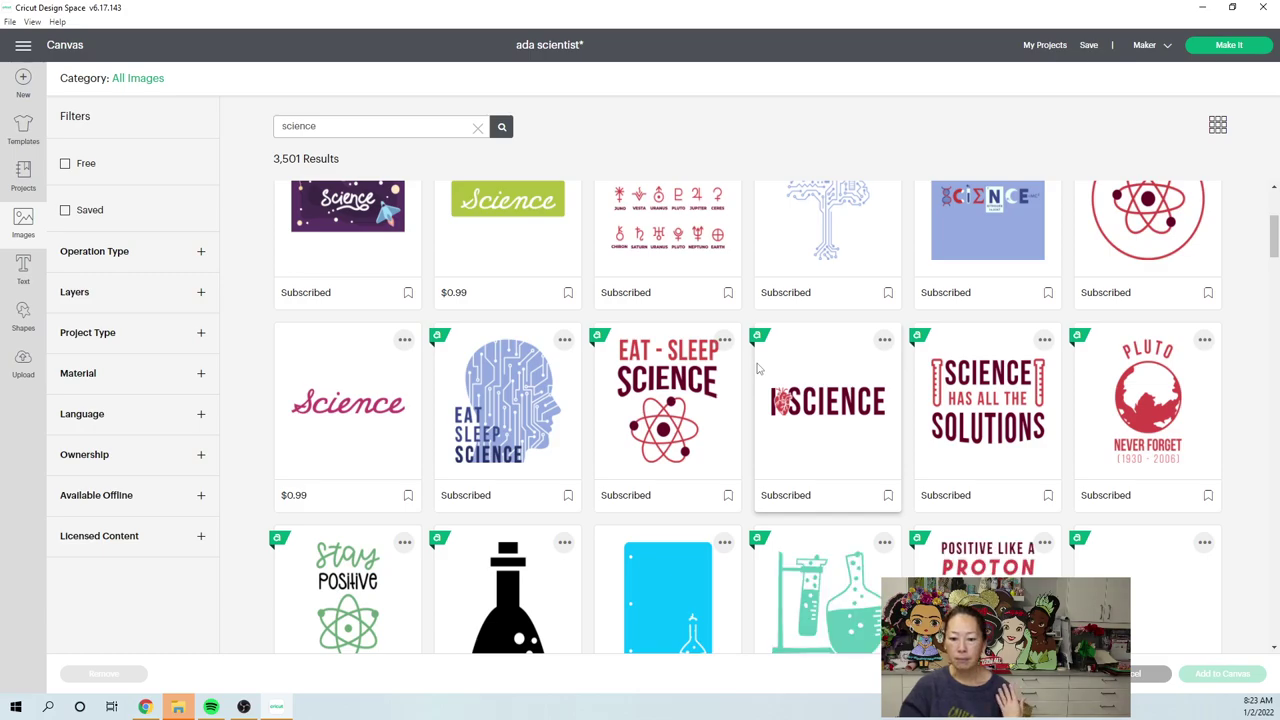
scroll(758, 369, down, 2)
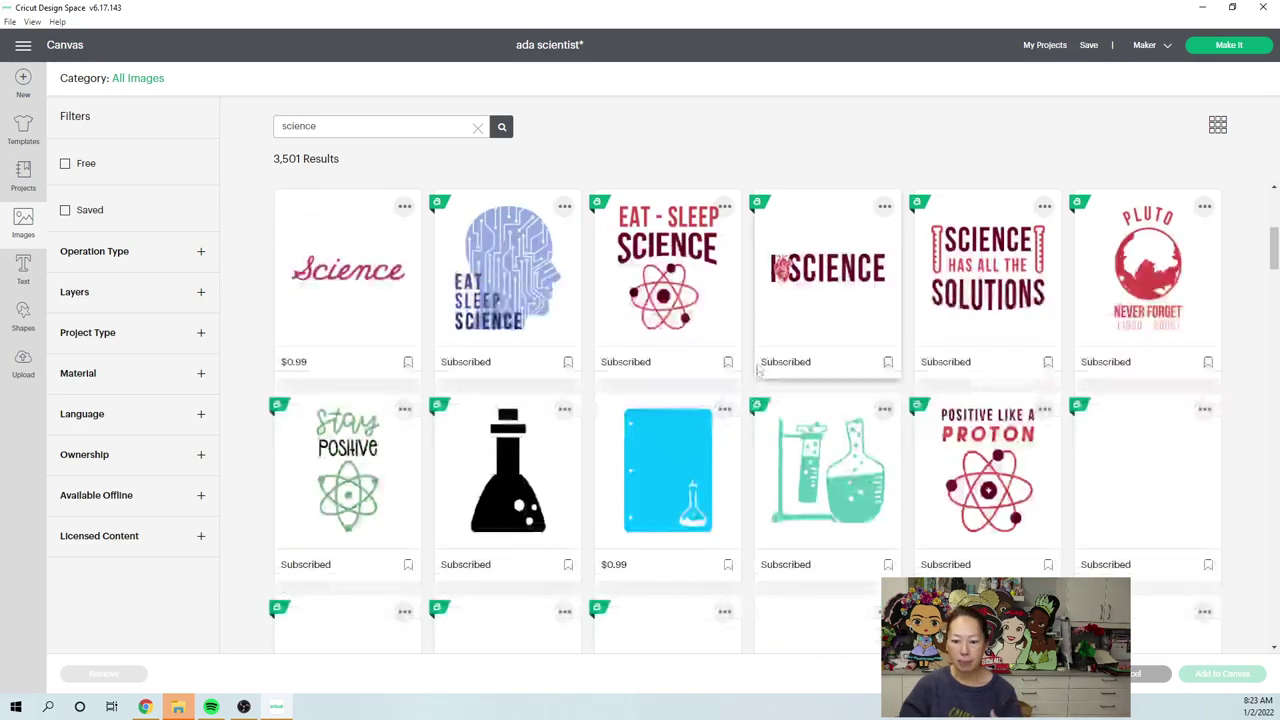
scroll(745, 385, down, 1)
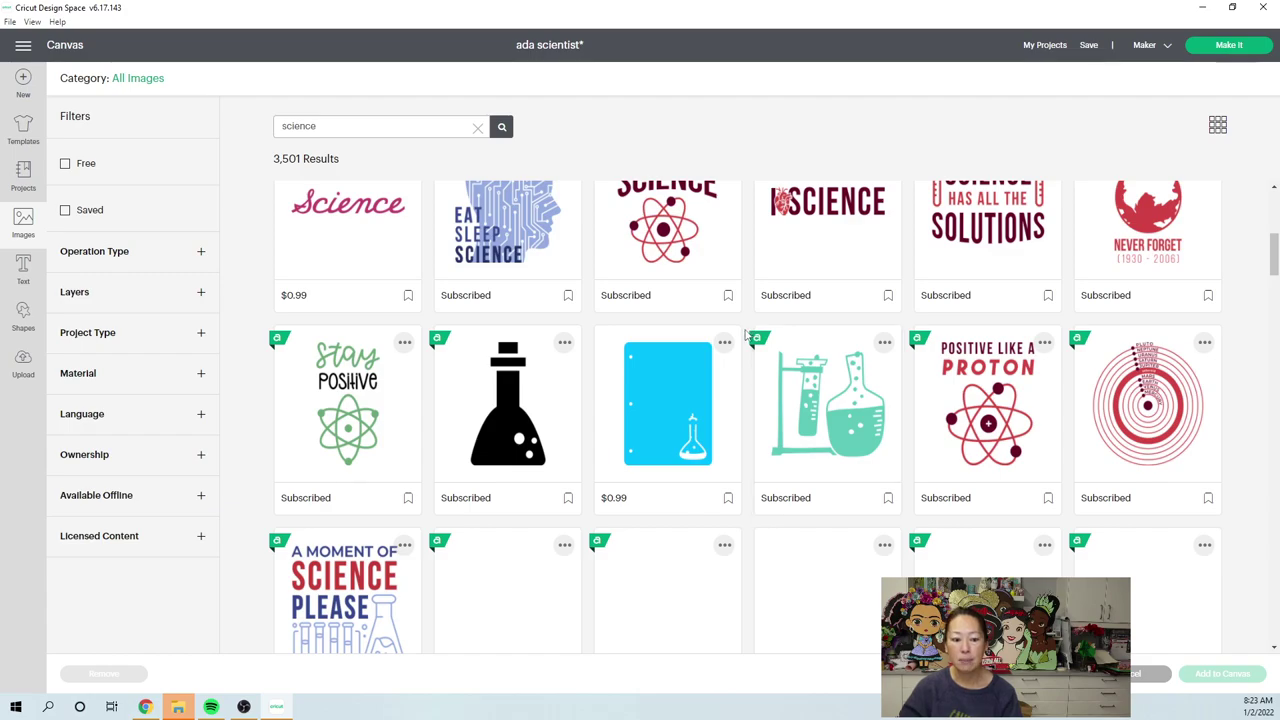
scroll(744, 335, down, 1)
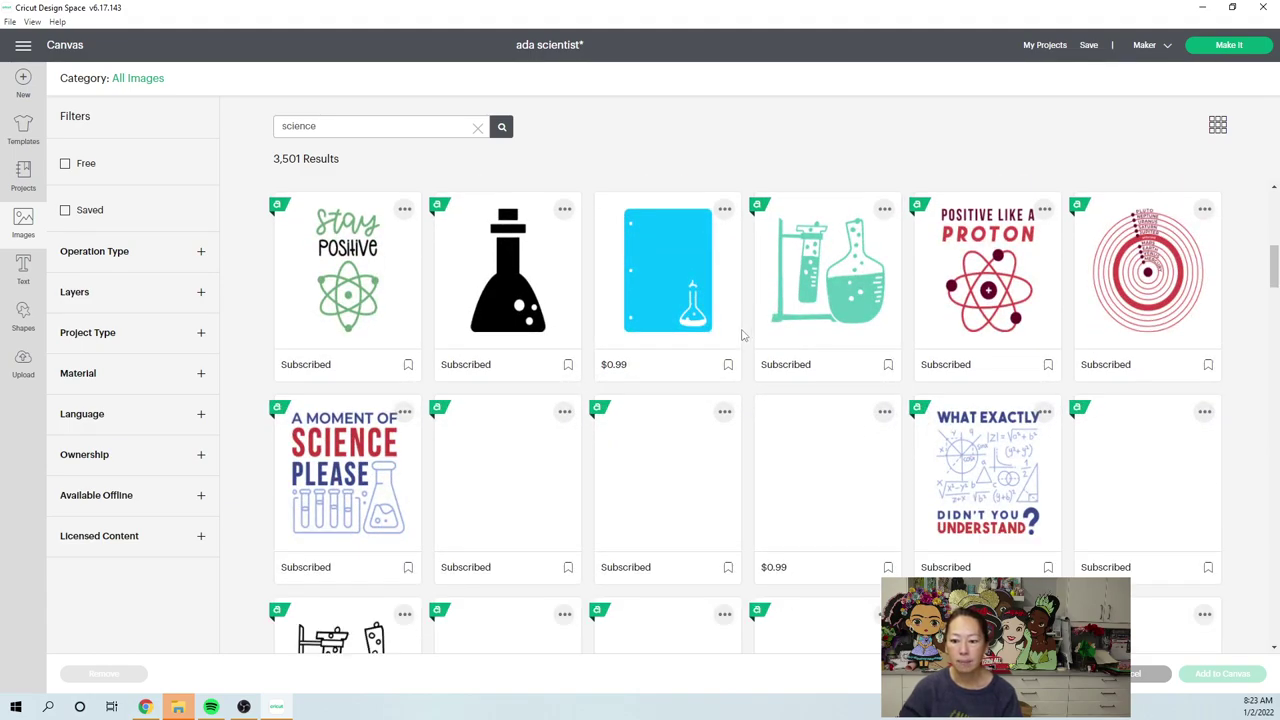
scroll(744, 335, down, 1)
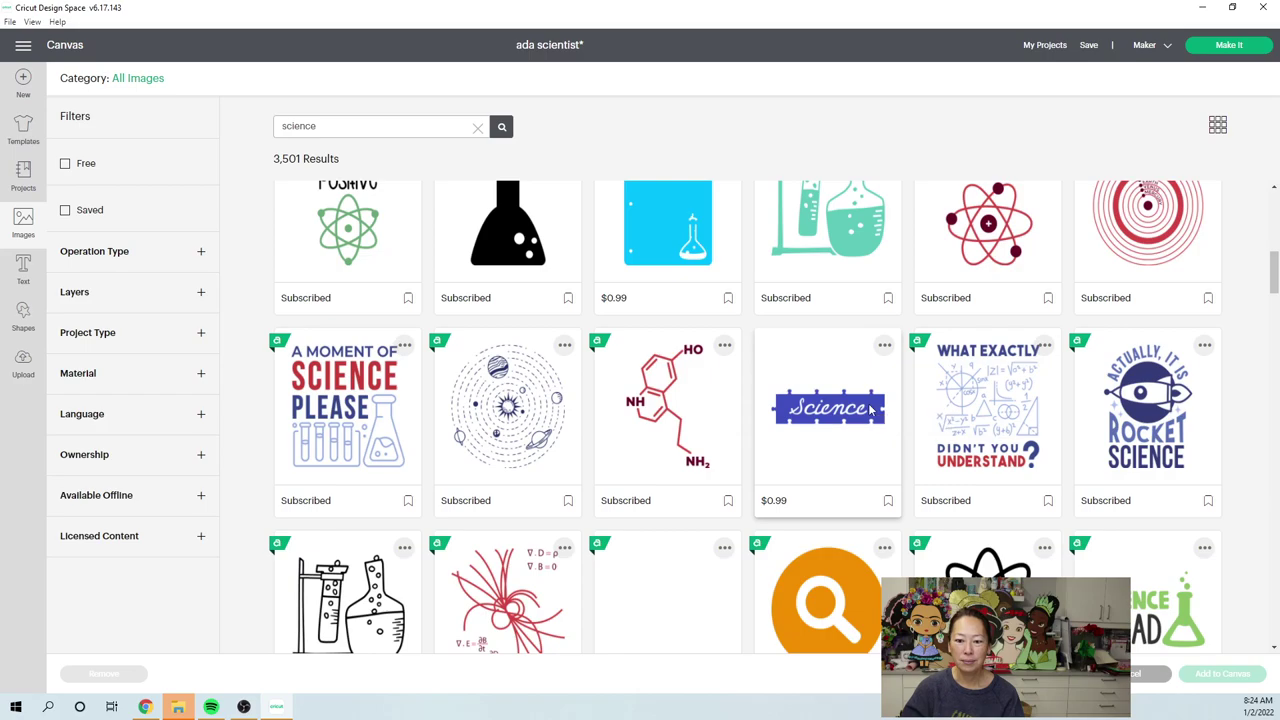
scroll(870, 410, down, 2)
scroll(870, 410, down, 2)
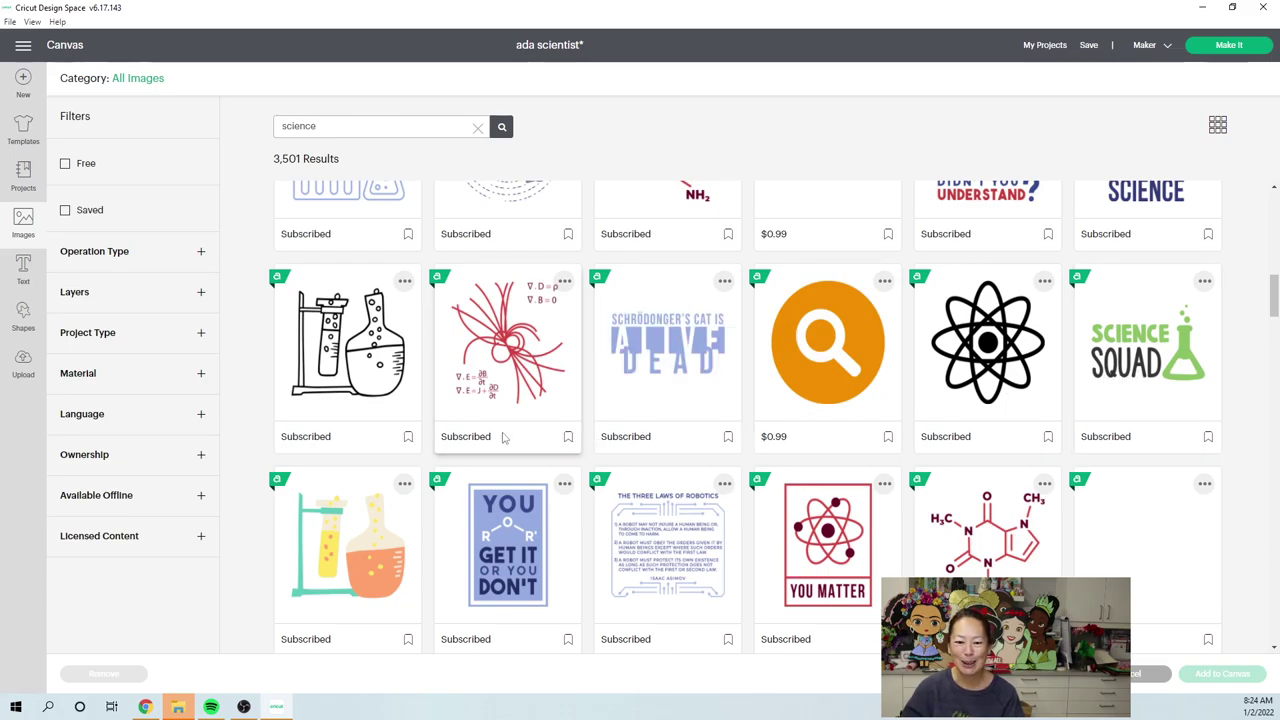
scroll(503, 437, down, 1)
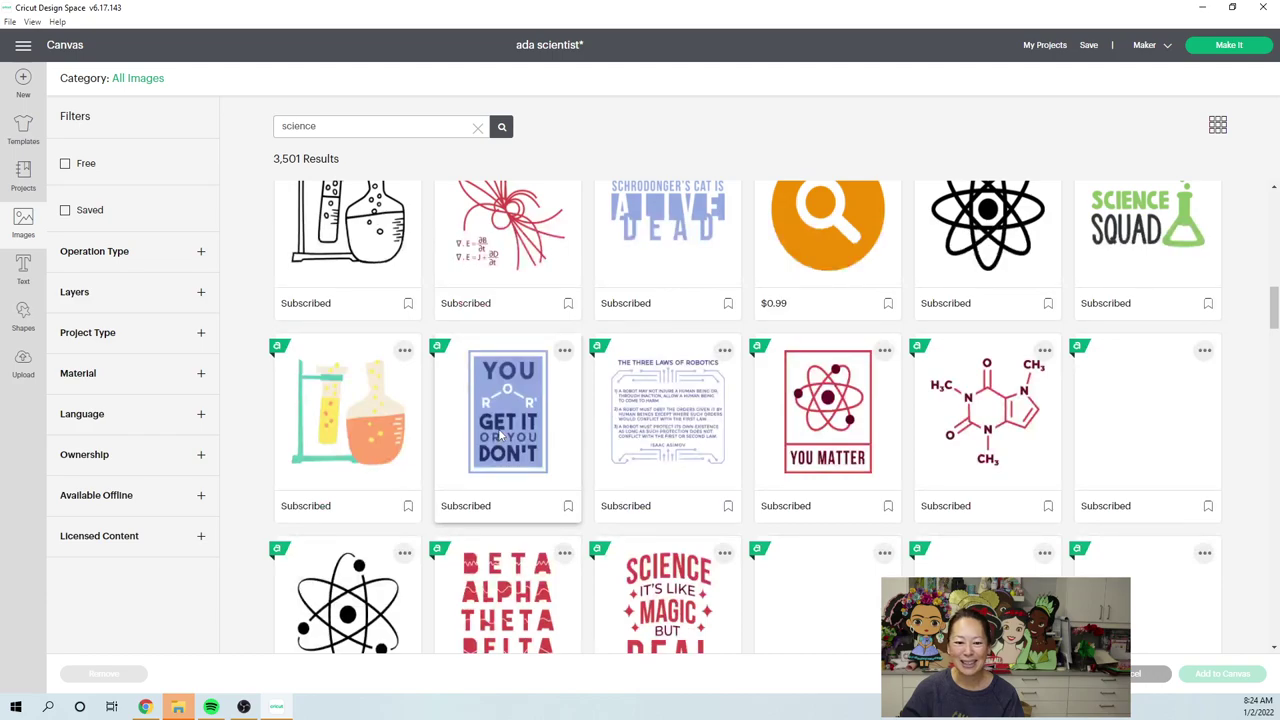
scroll(503, 437, down, 1)
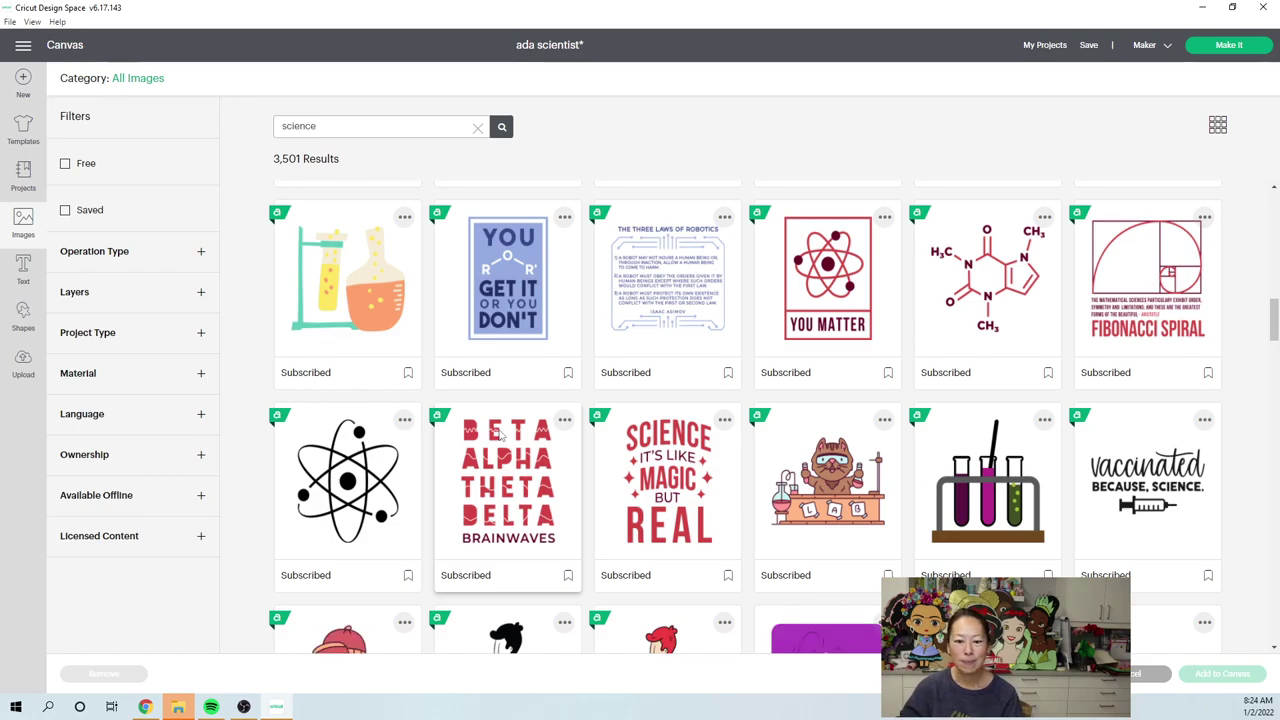
scroll(503, 437, down, 1)
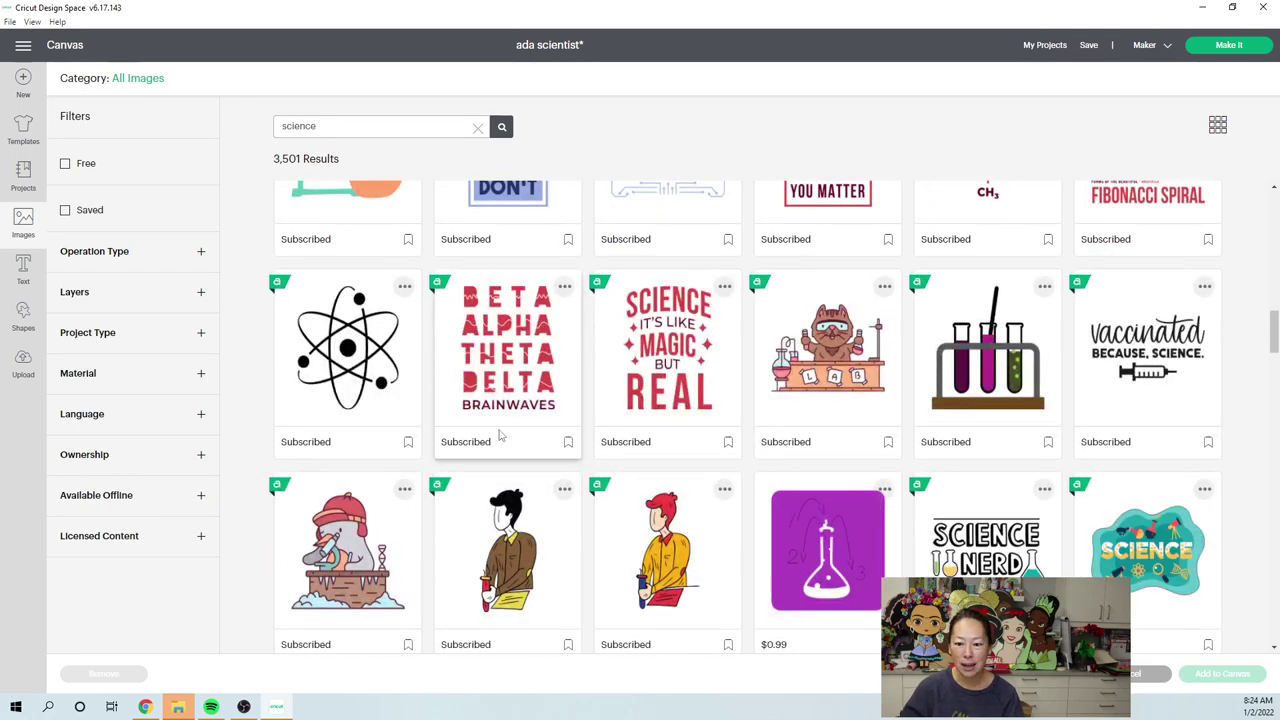
scroll(503, 437, down, 1)
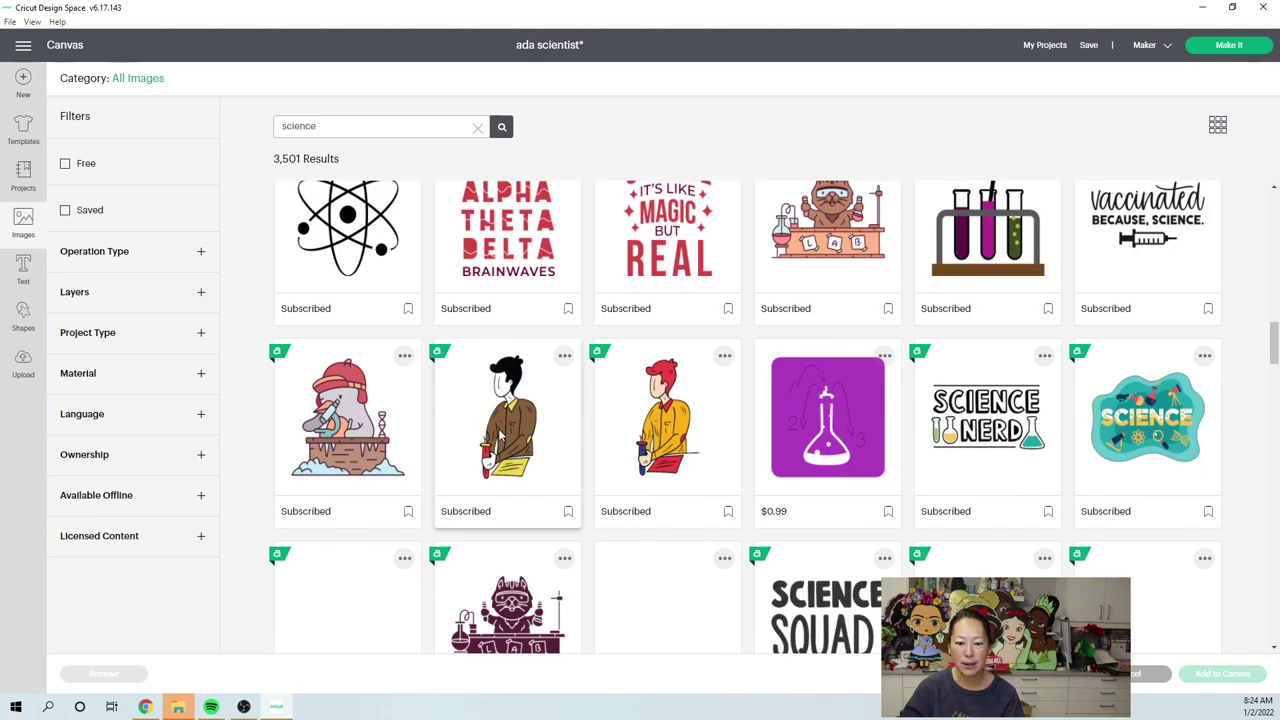
scroll(502, 437, down, 1)
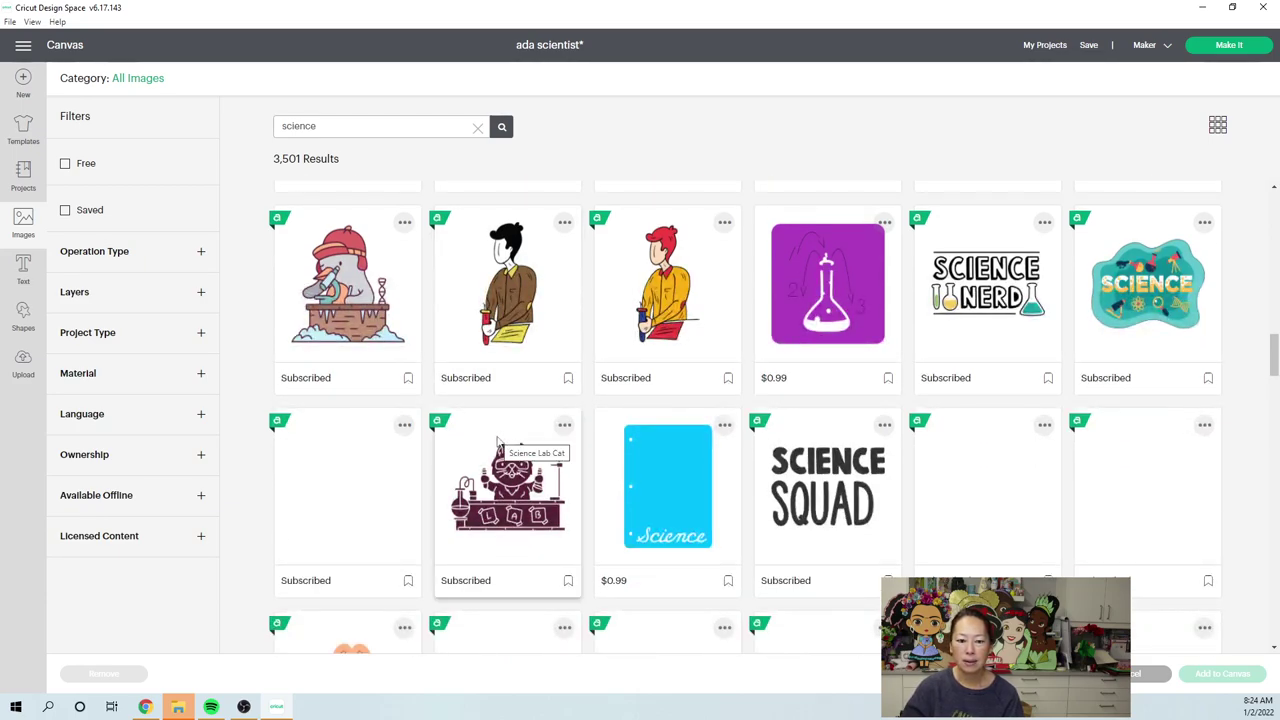
scroll(497, 438, up, 4)
scroll(481, 420, up, 6)
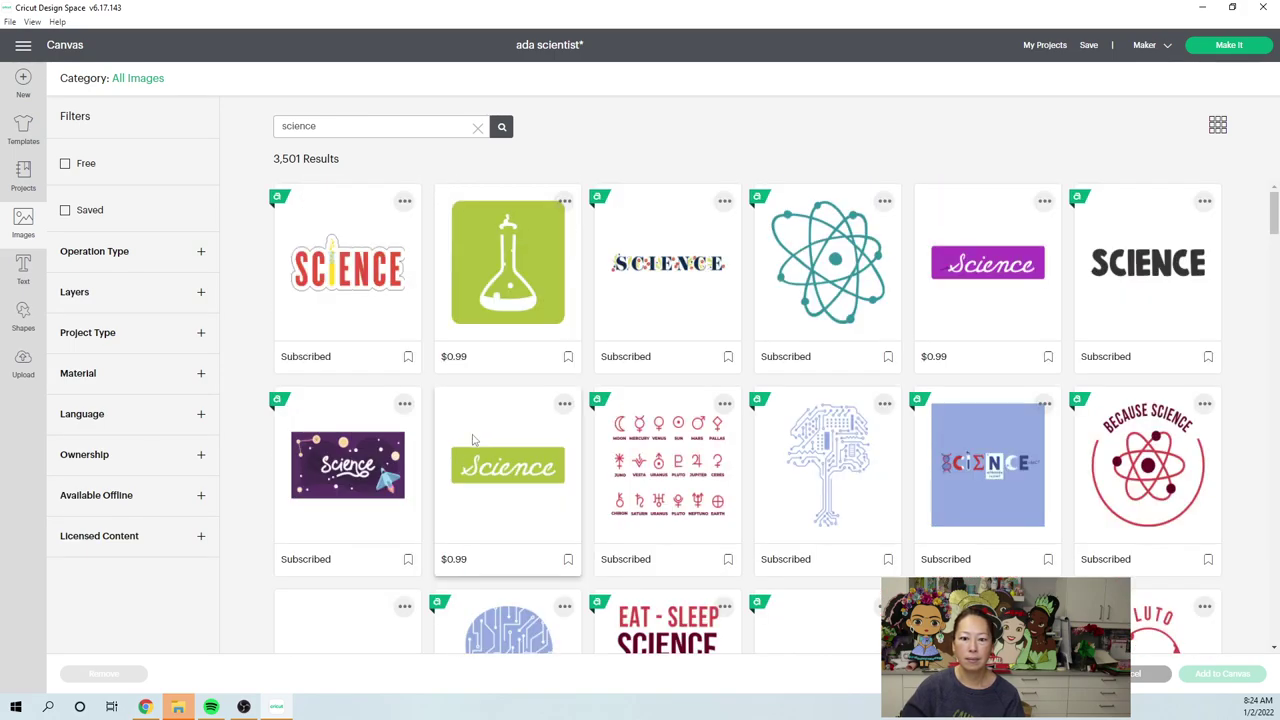
Step: Search the images for "solutions" and place the "This Girl Has Solutions" flask on empty canvas beside the stickers, at about X 12.58, Y 0.44
drag(338, 126, 67, 117)
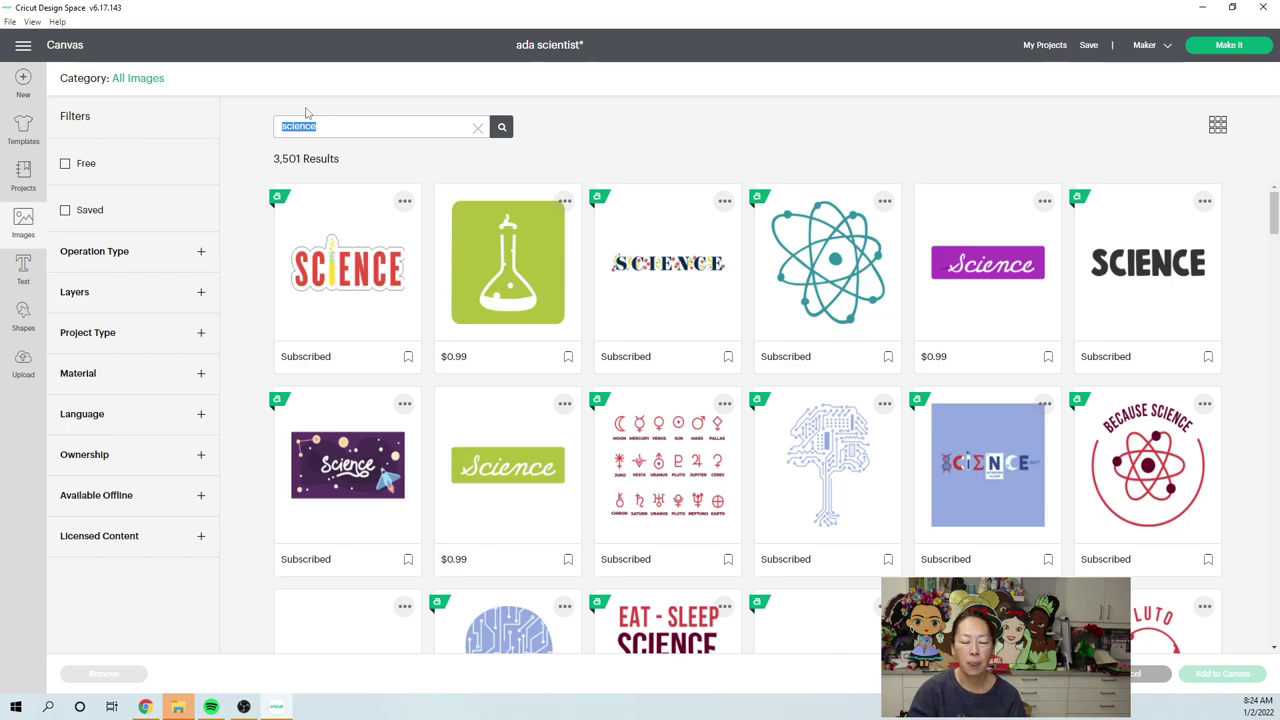
text(solutions)
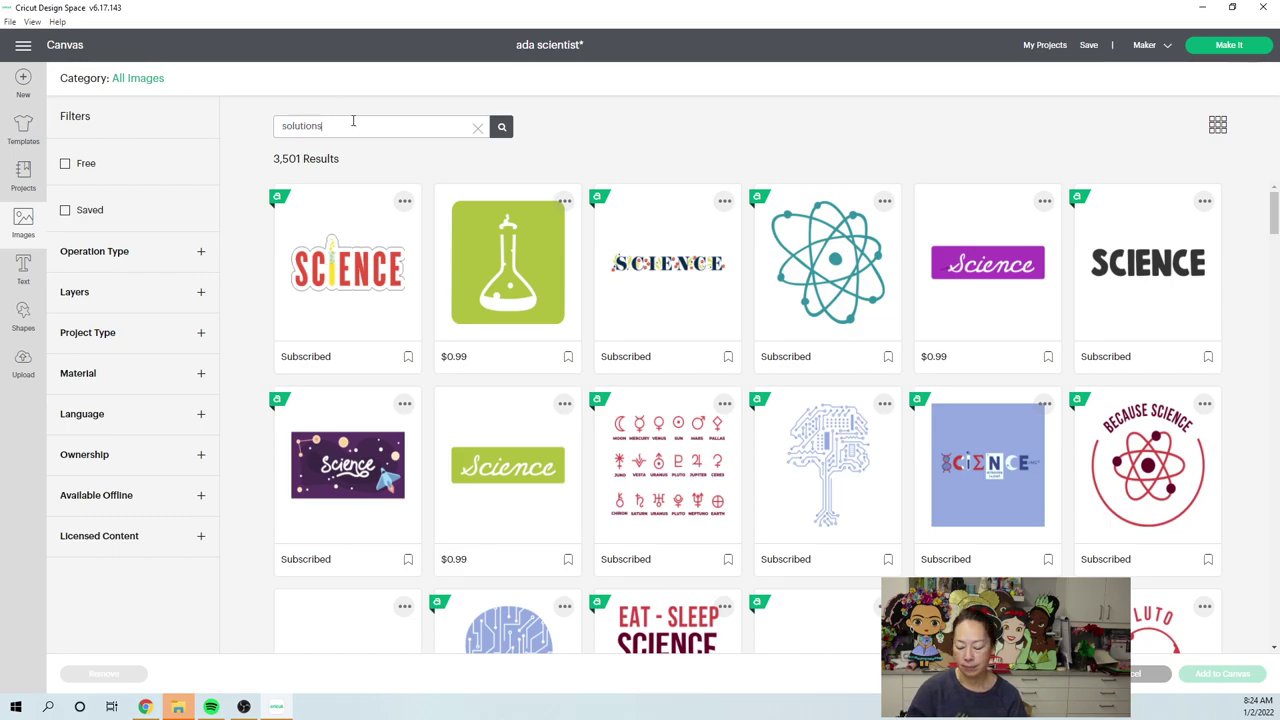
key(Return)
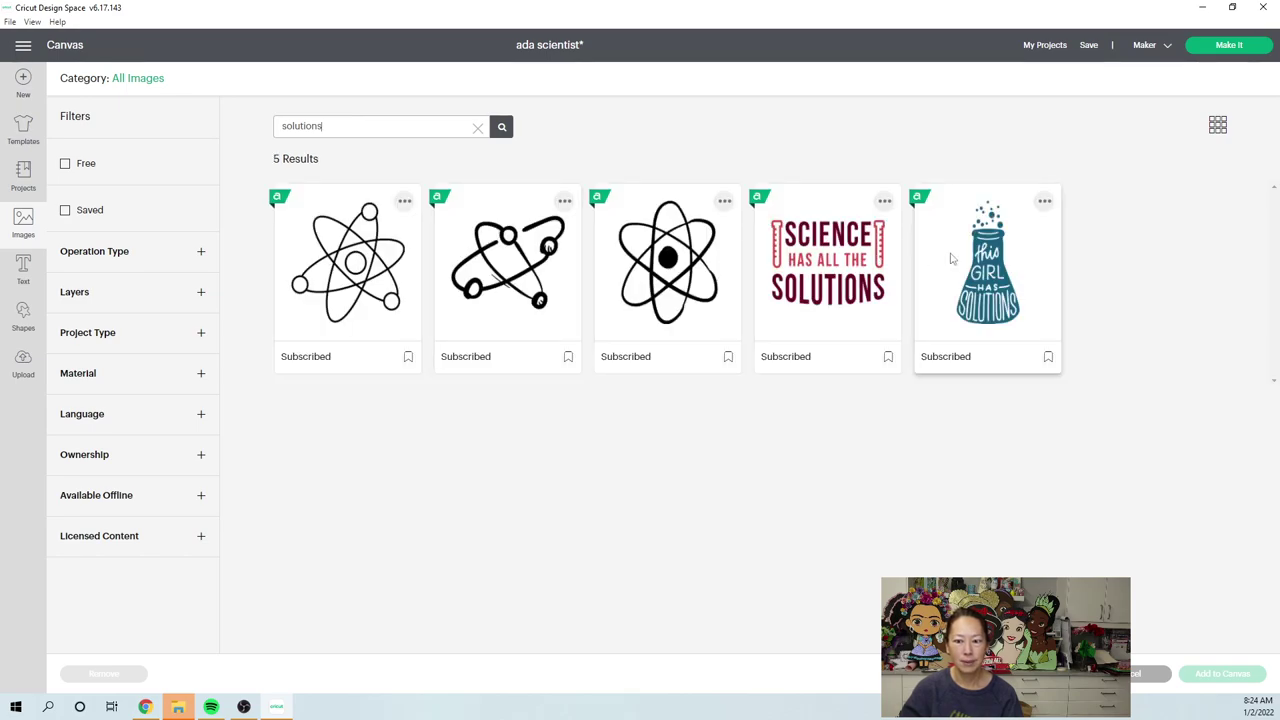
click(1003, 272)
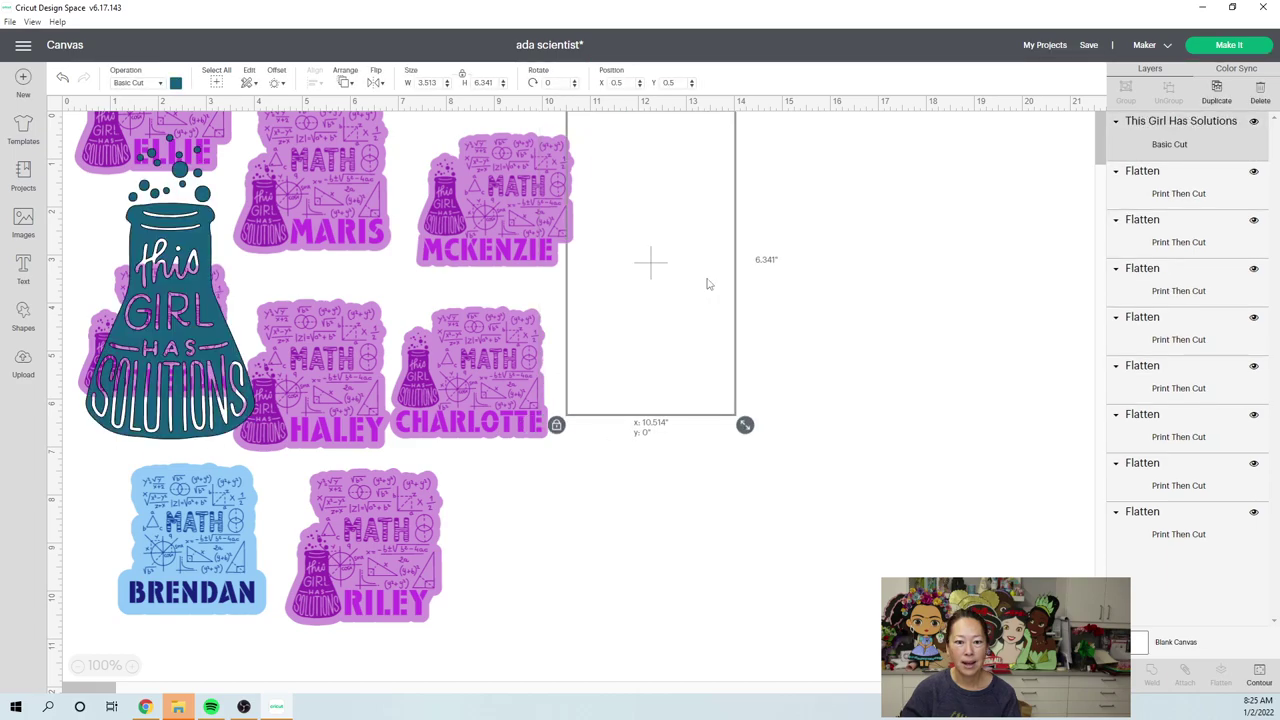
drag(707, 284, 806, 303)
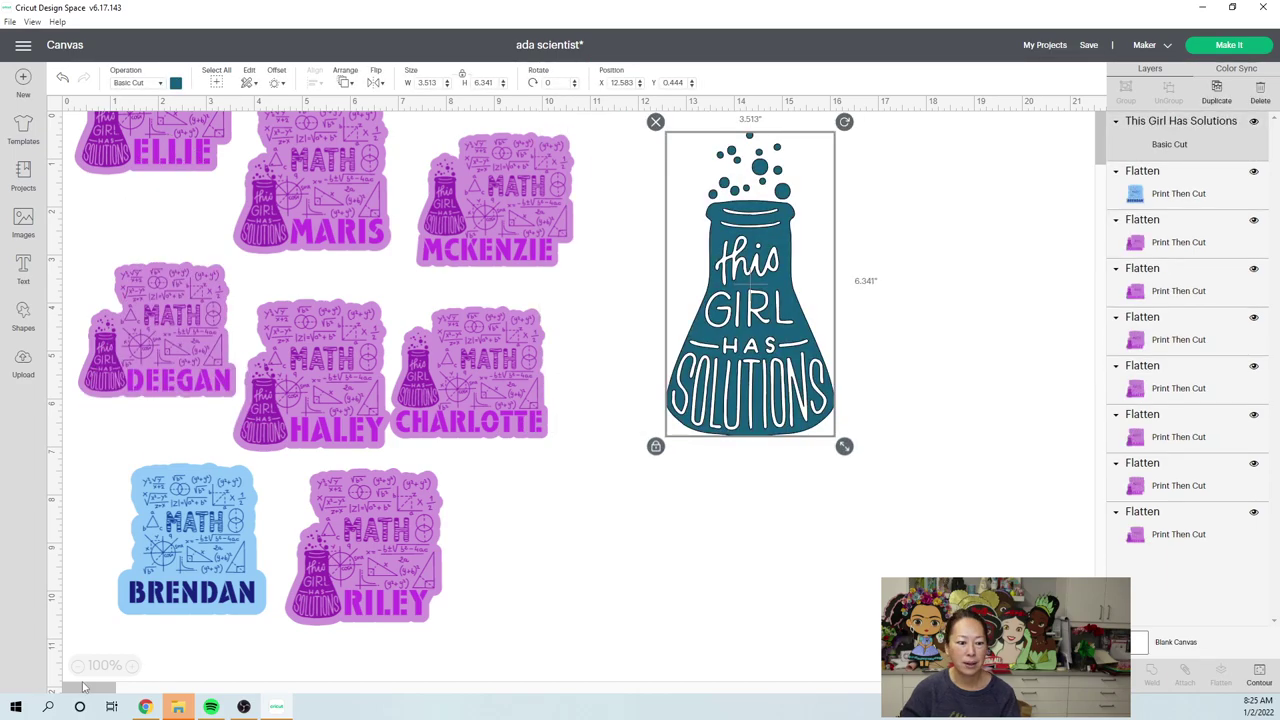
Step: Search the image library for "math"
key(ctrl+minus)
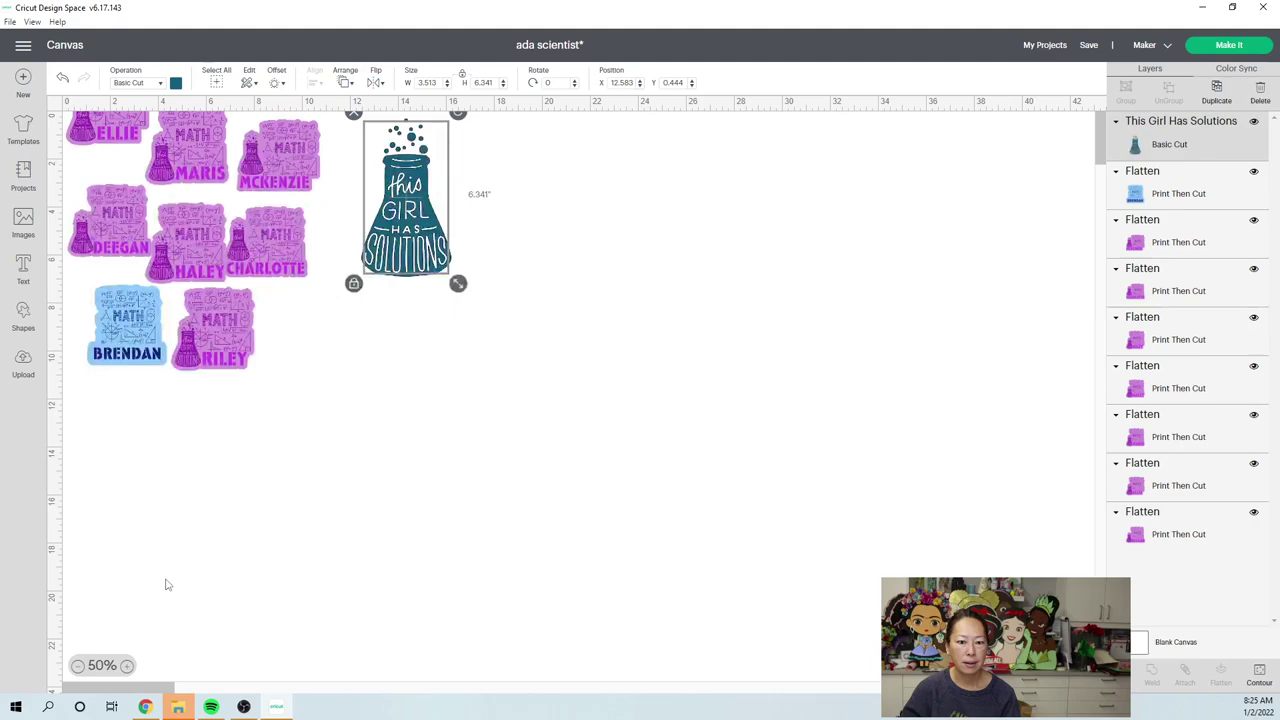
click(24, 222)
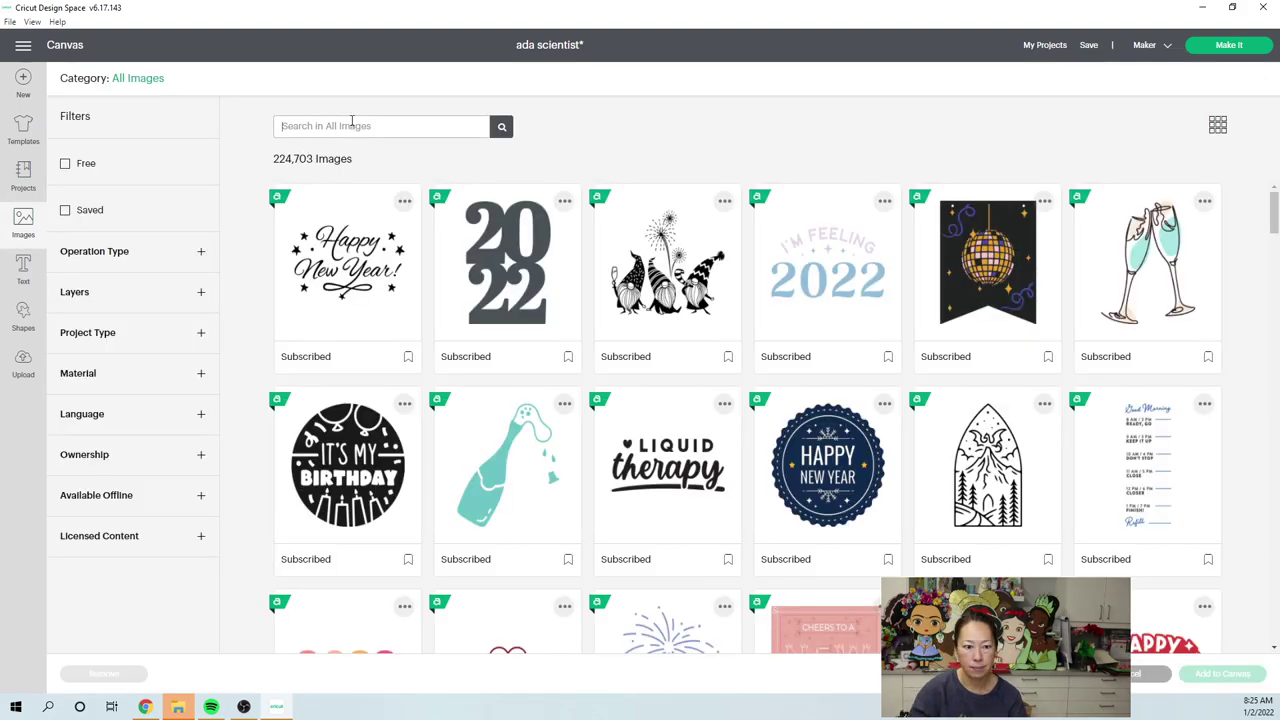
text(math)
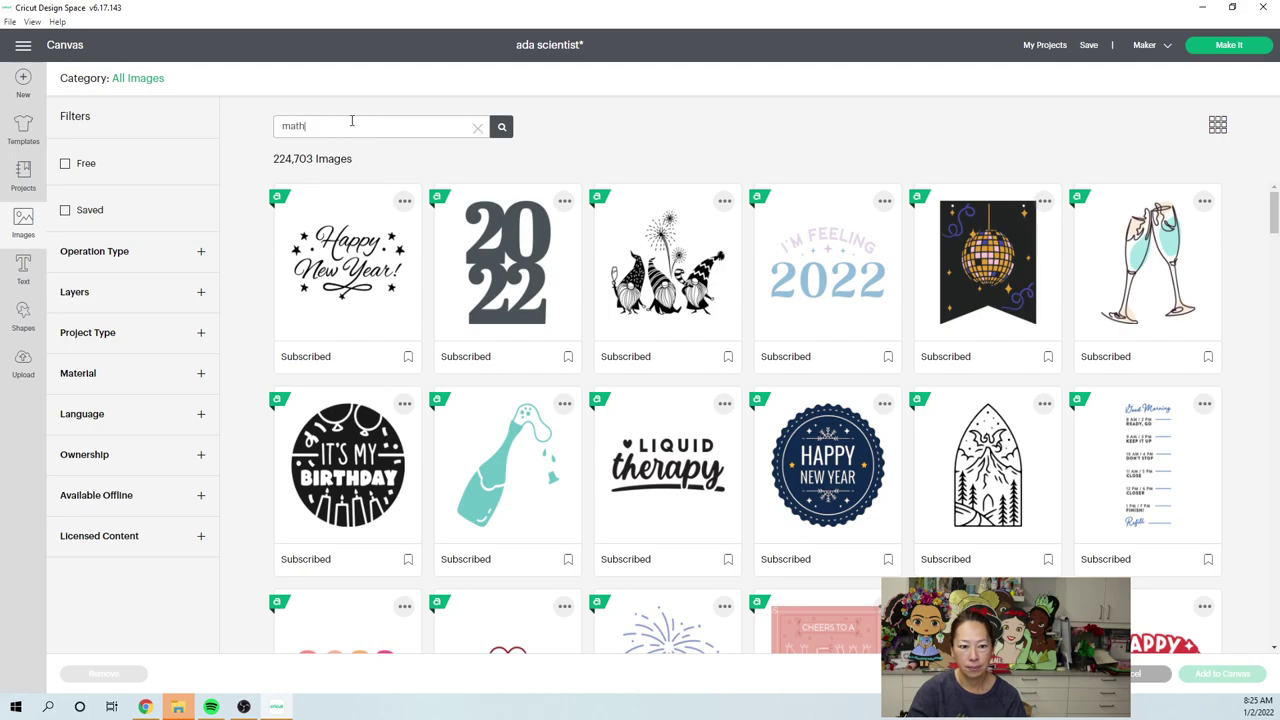
key(Return)
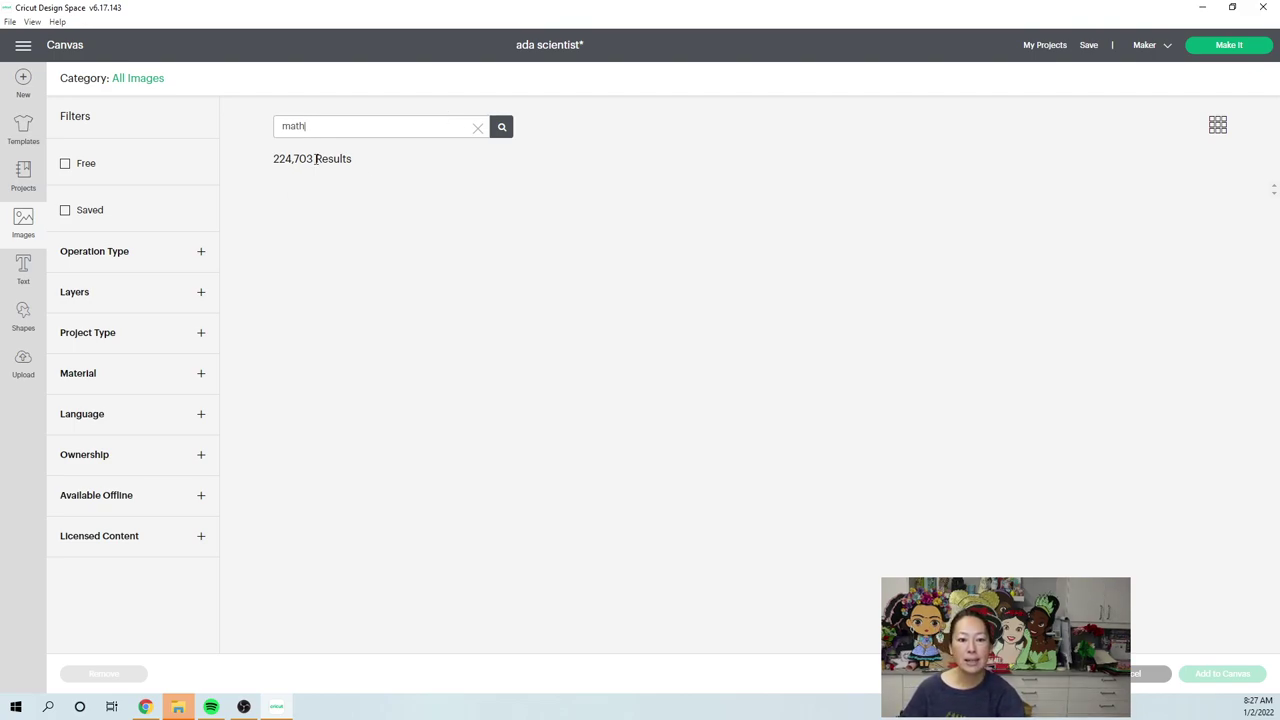
click(427, 134)
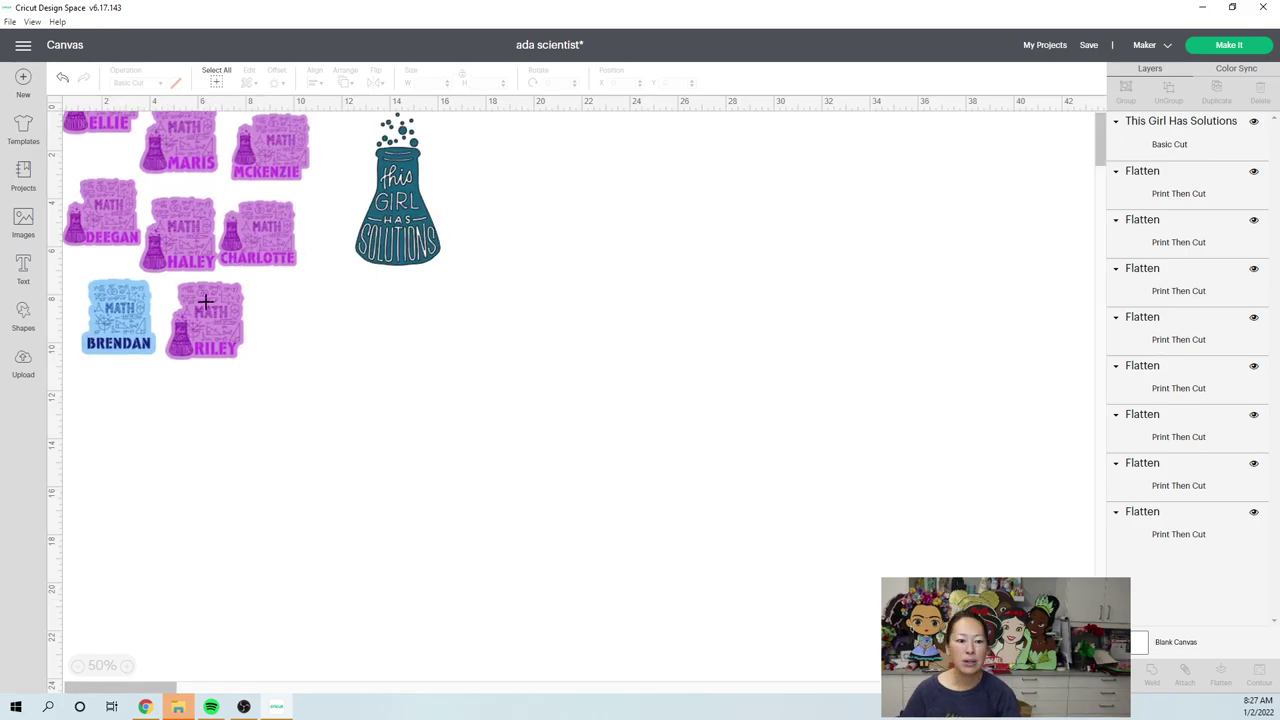
Step: Delete the five name stickers in the lower two rows of the canvas
drag(292, 409, 95, 203)
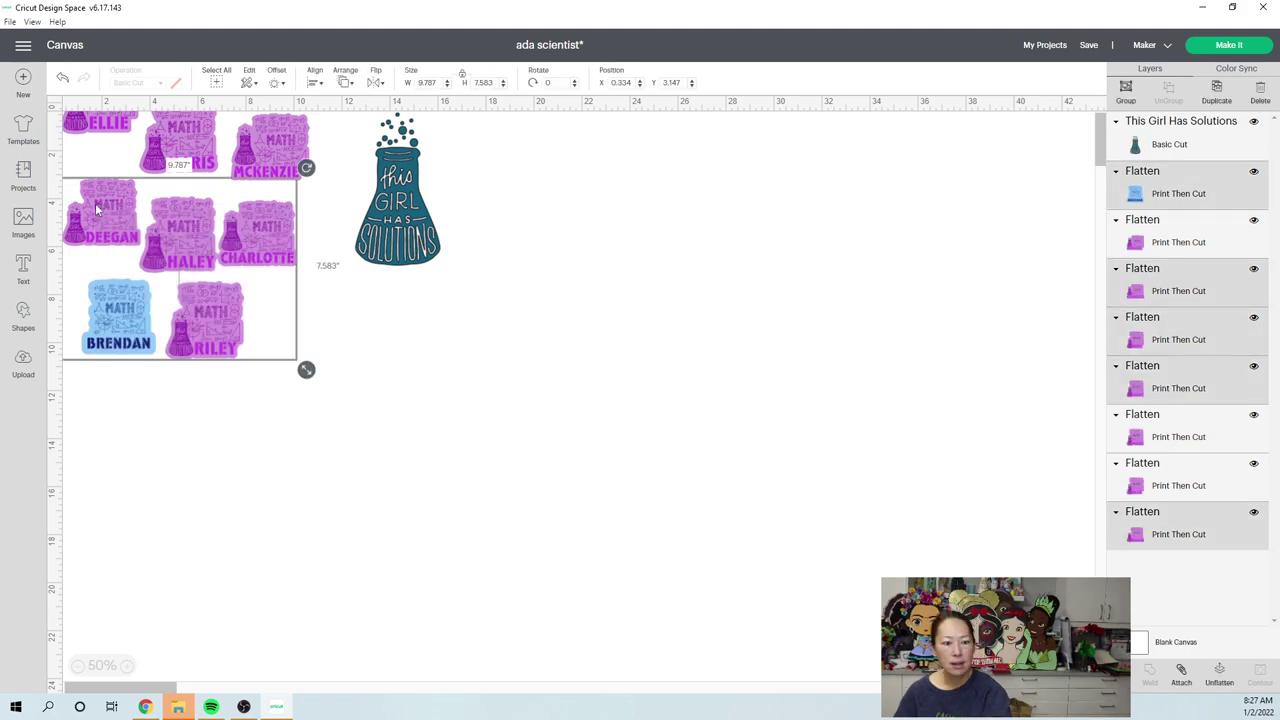
key(Delete)
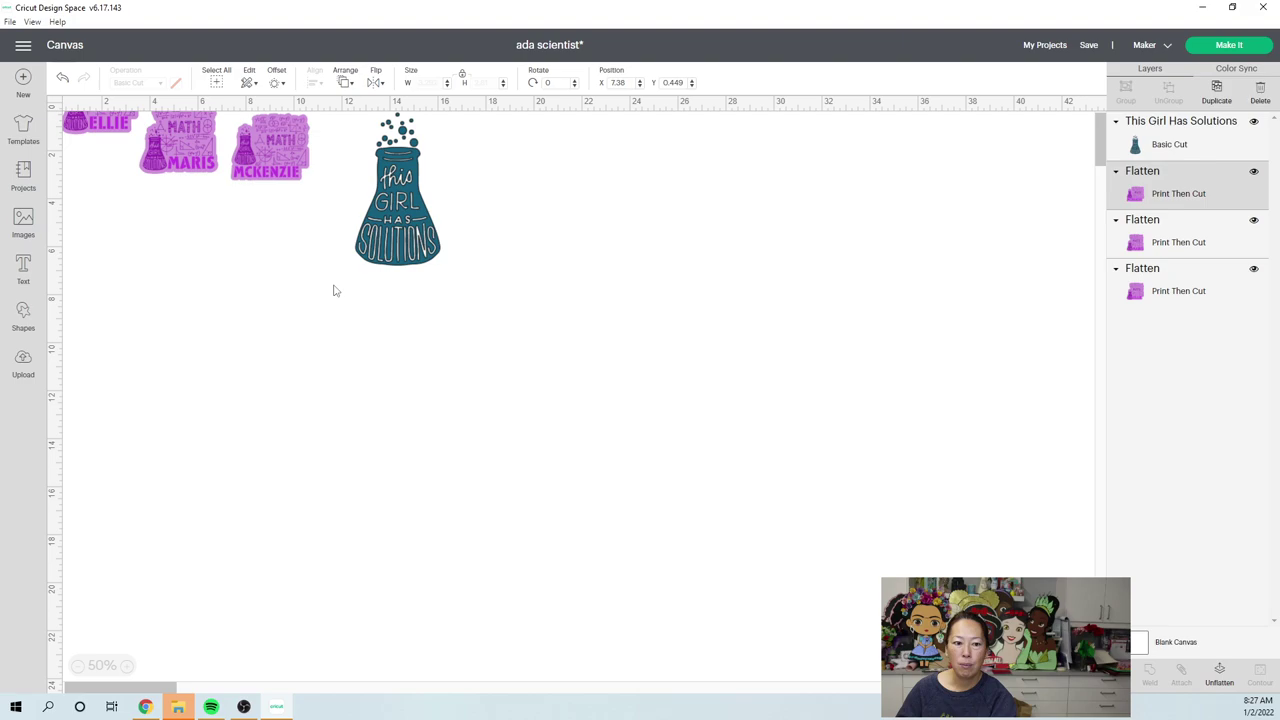
Step: Move the rightmost name sticker to empty canvas at about X 18.35, Y 6.06 and enlarge it to about 10.68 inches wide
drag(253, 135, 549, 281)
drag(576, 332, 729, 463)
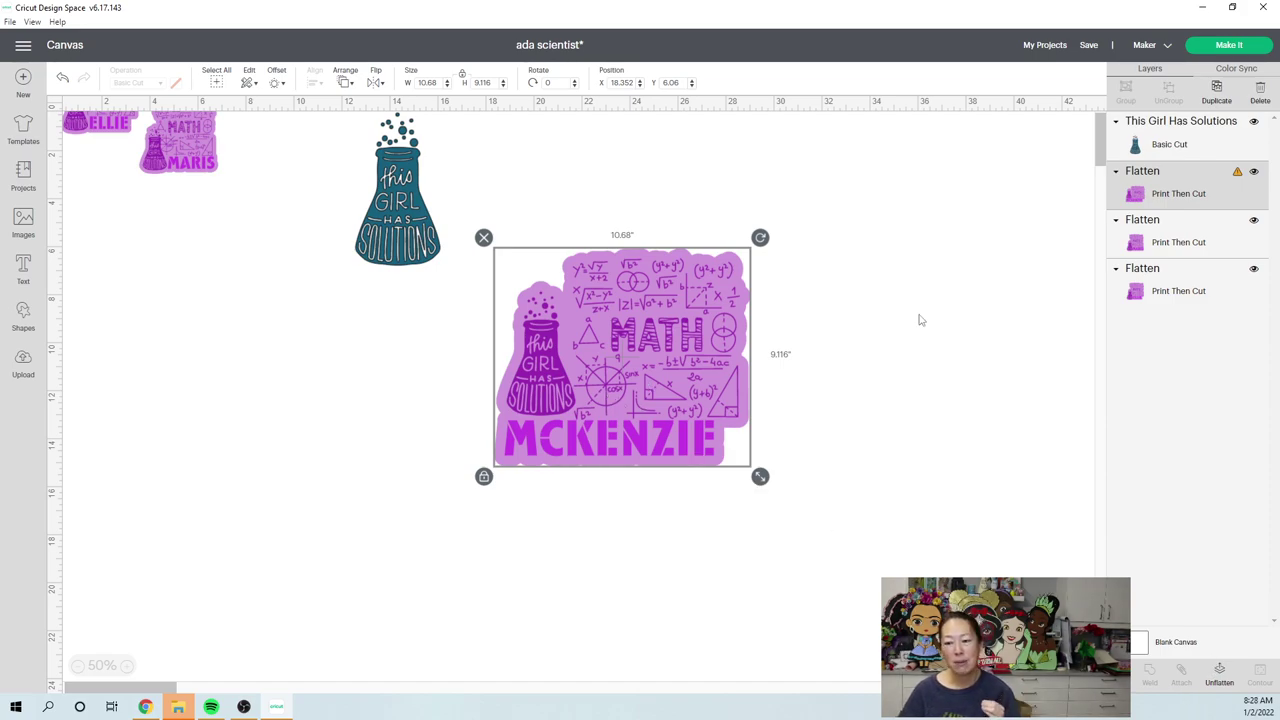
Step: Unflatten the enlarged sticker and pull its math equations image out to the right of the backing, at about X 31.13, Y 5.05
click(1220, 678)
click(897, 447)
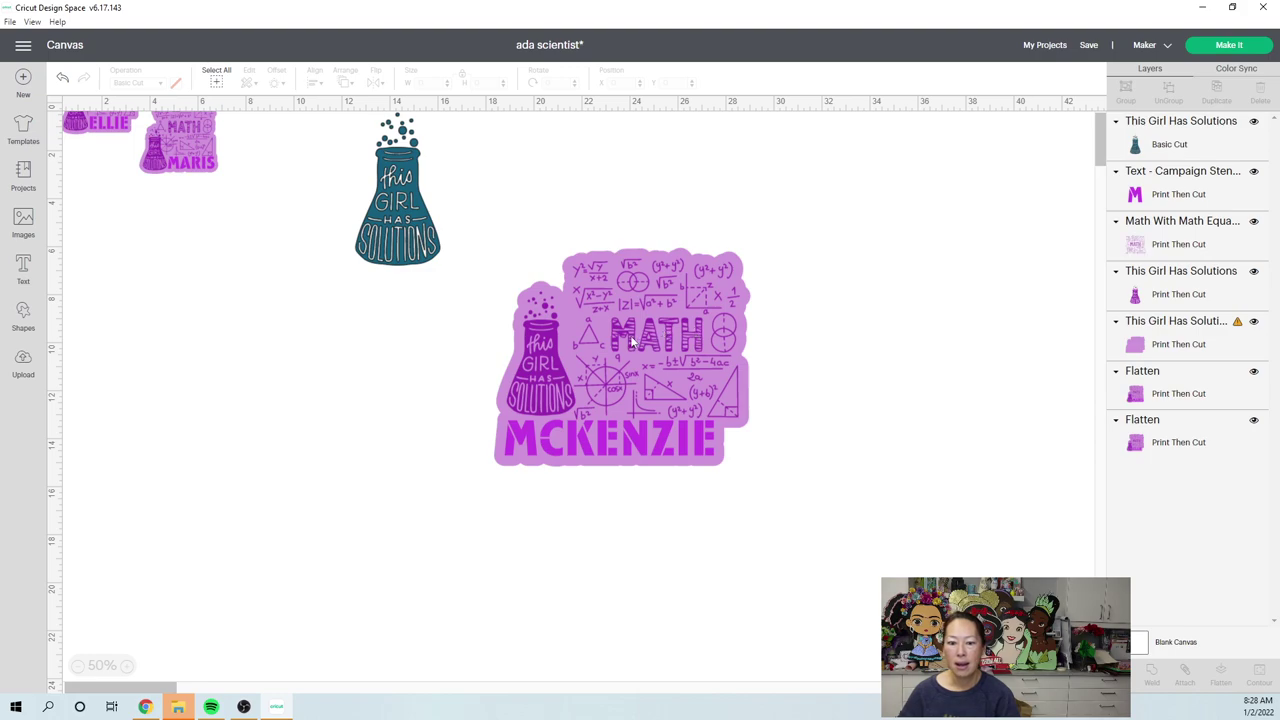
drag(632, 342, 856, 284)
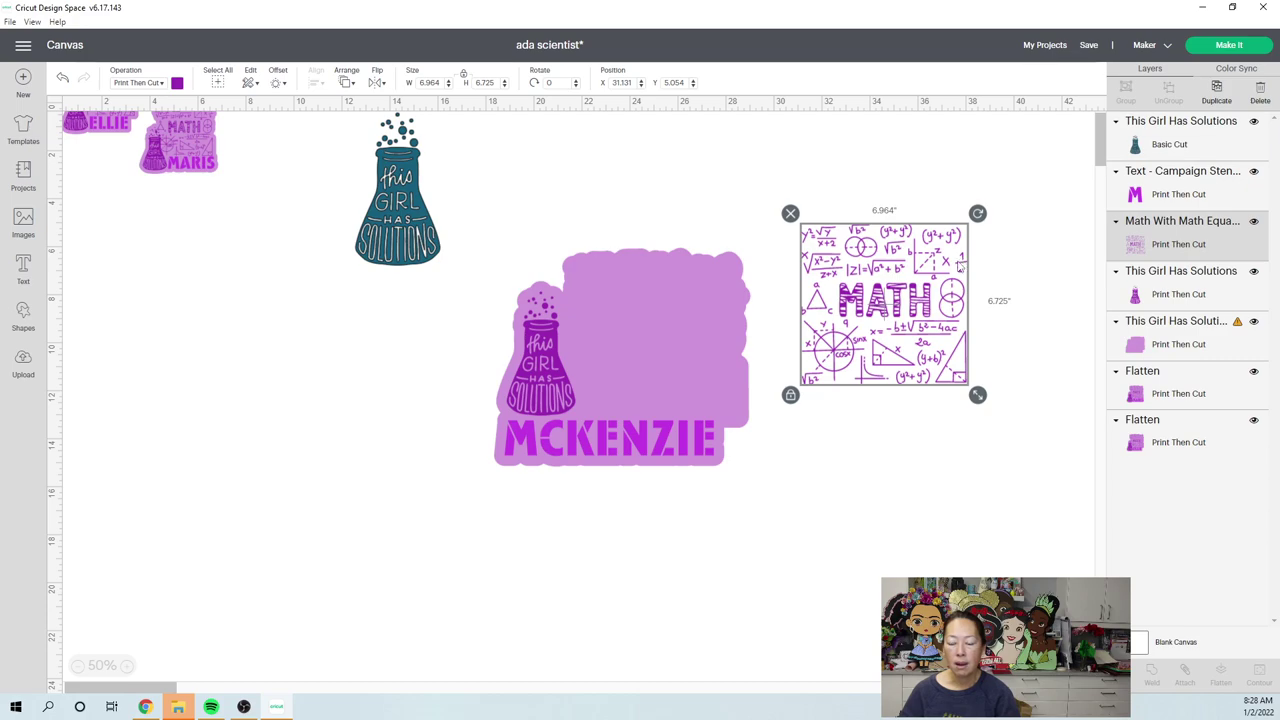
Step: Change the separated math equations image from Print Then Cut to Basic cut and recolor it dark orange
click(161, 84)
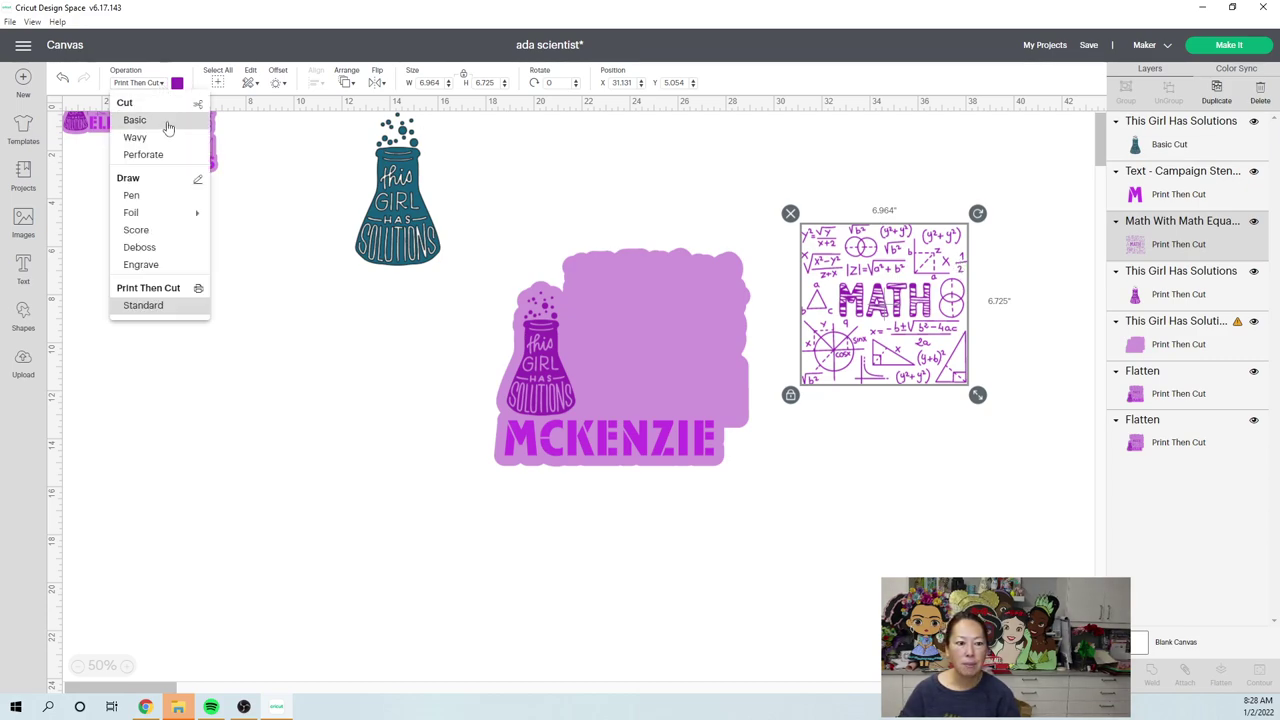
click(160, 121)
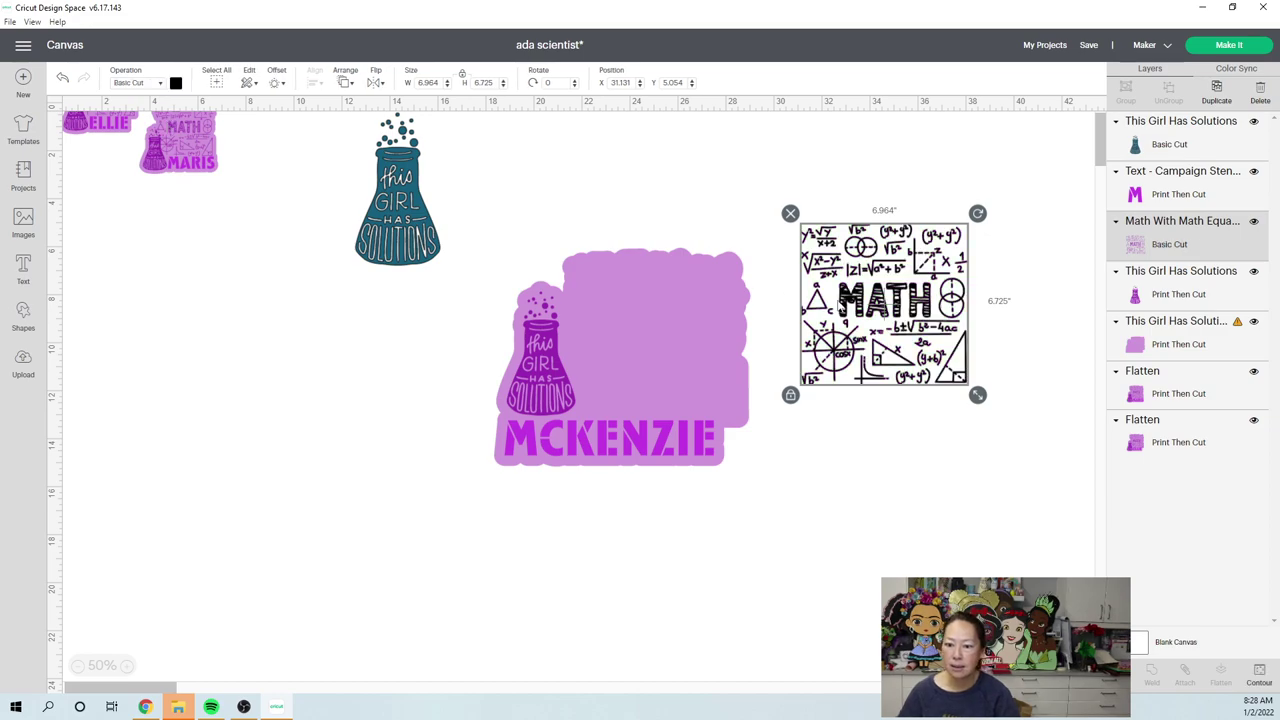
drag(855, 305, 898, 302)
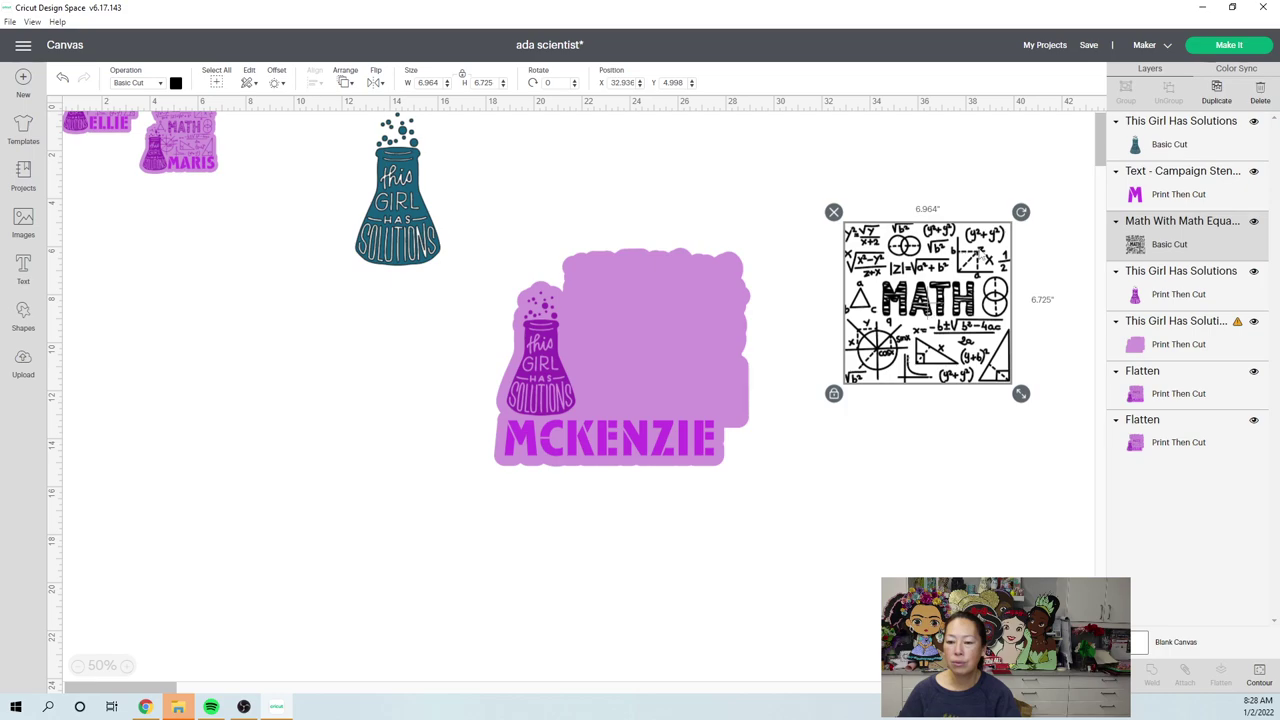
click(176, 84)
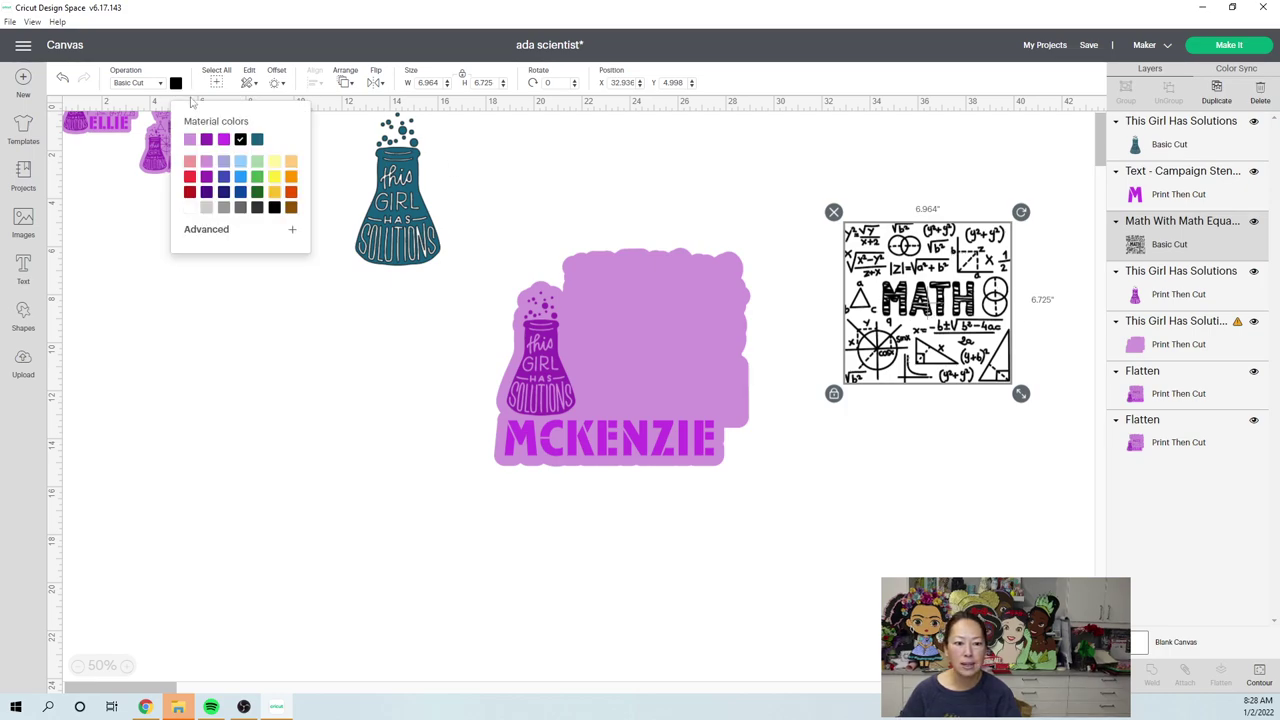
click(290, 195)
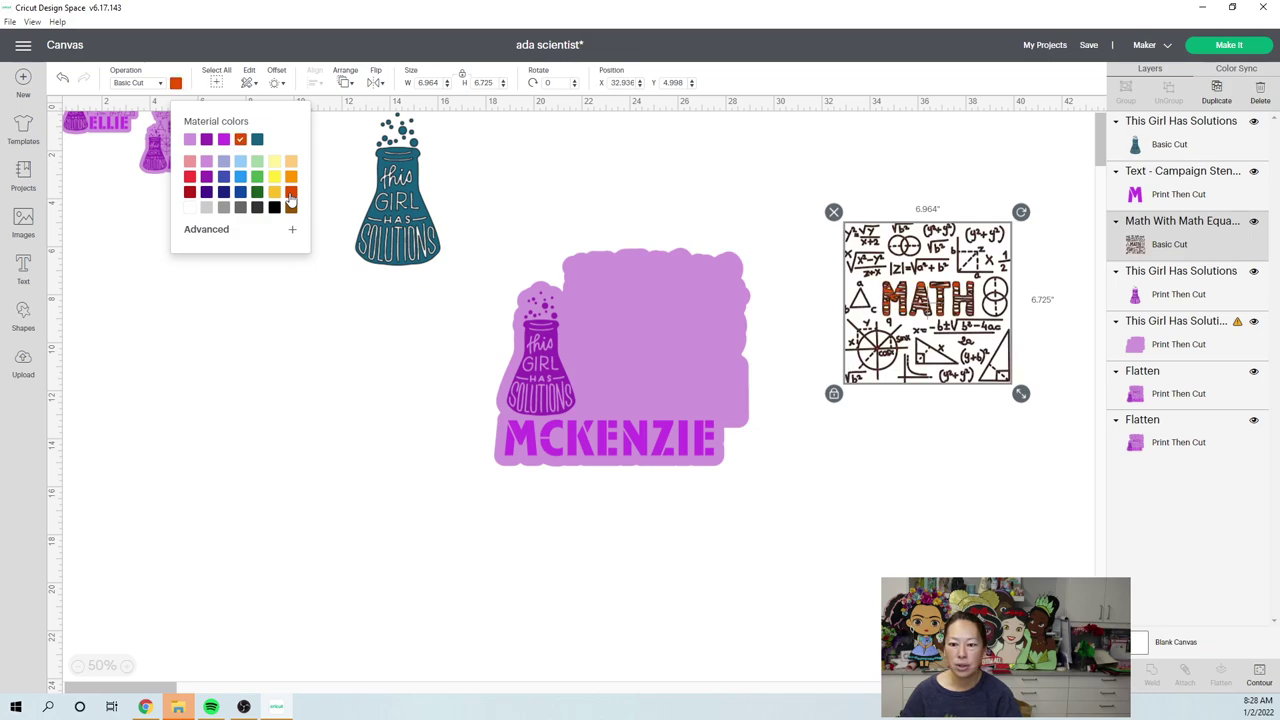